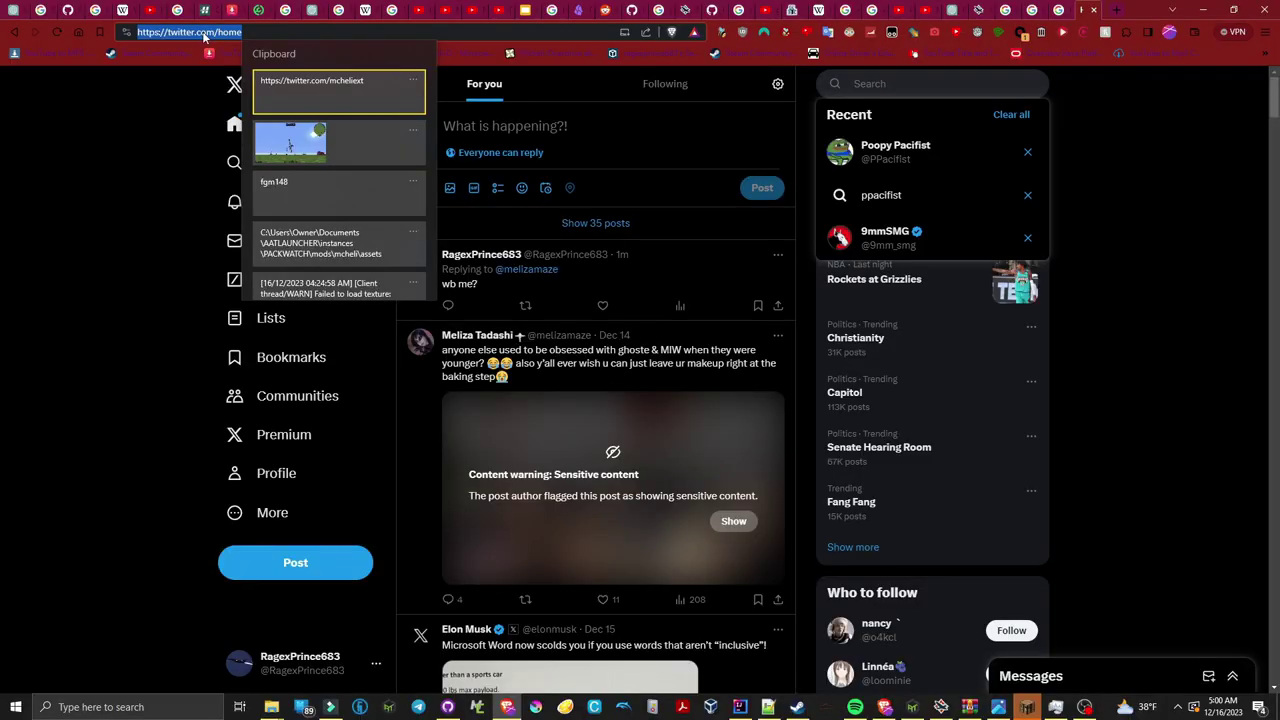
# - Load the twitter.com/mcheliext profile and scroll down to its pinned MCHeli 1.1.3 release post
pyautogui.press('Return')
pyautogui.press('Return')
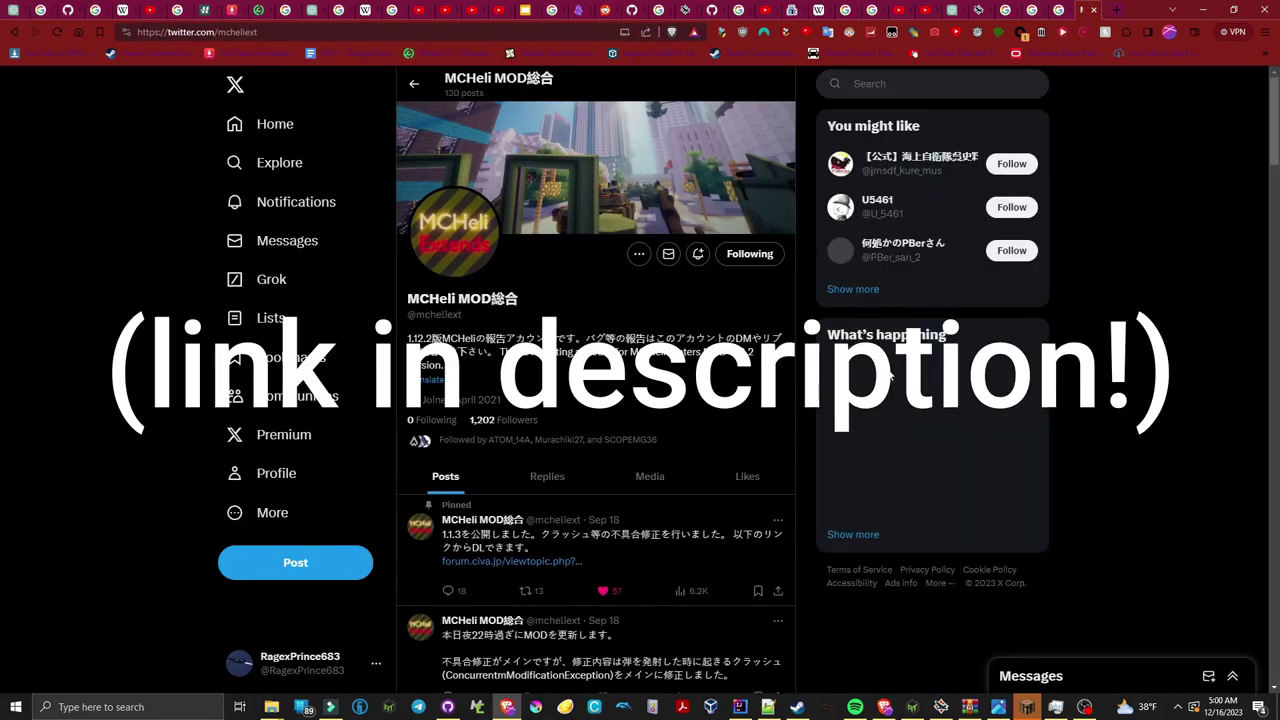
pyautogui.click(186, 30)
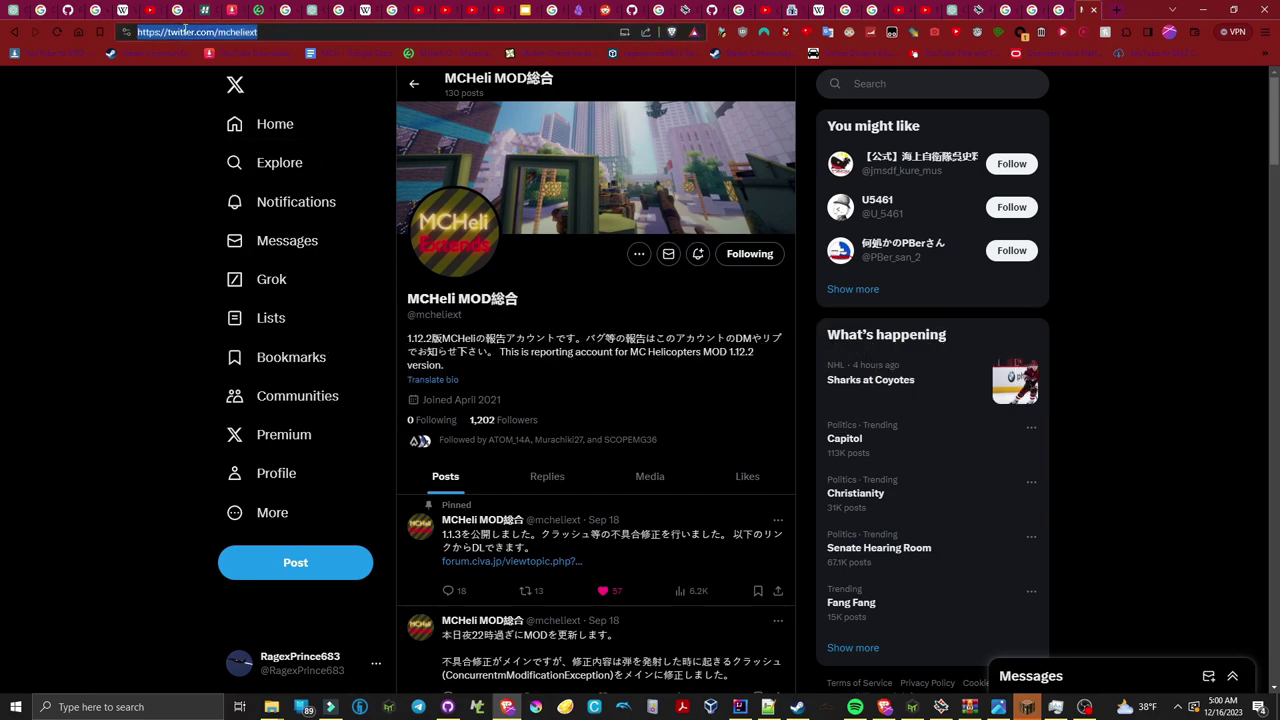
pyautogui.click(254, 34)
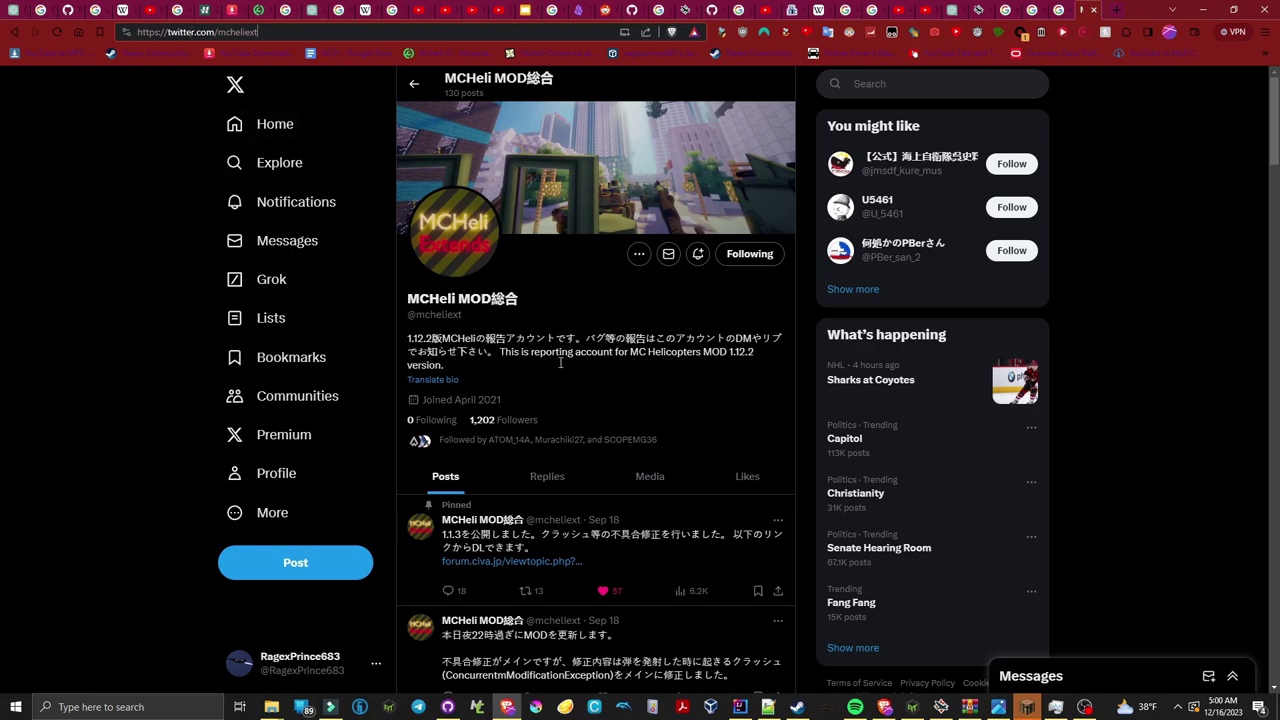
pyautogui.scroll(-2, 430, 437)
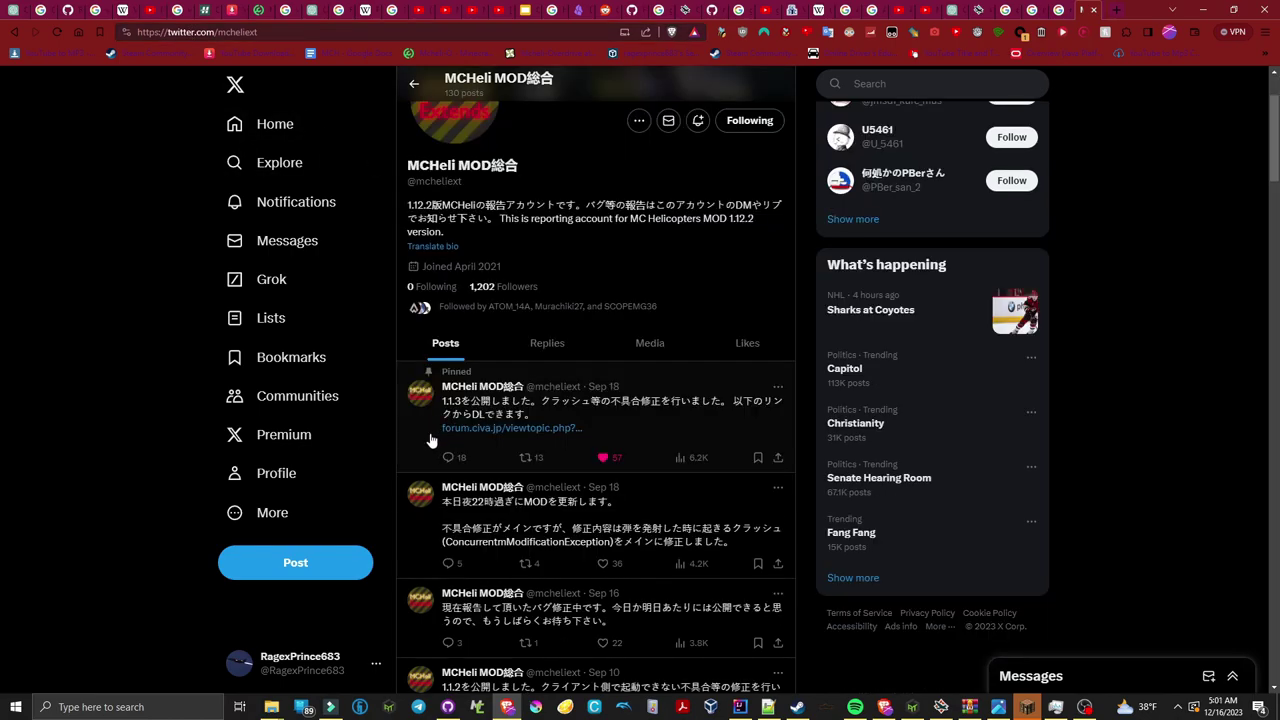
# - Follow the pinned post's forum link and try the English translation, then dismiss the translate prompt
pyautogui.click(430, 440)
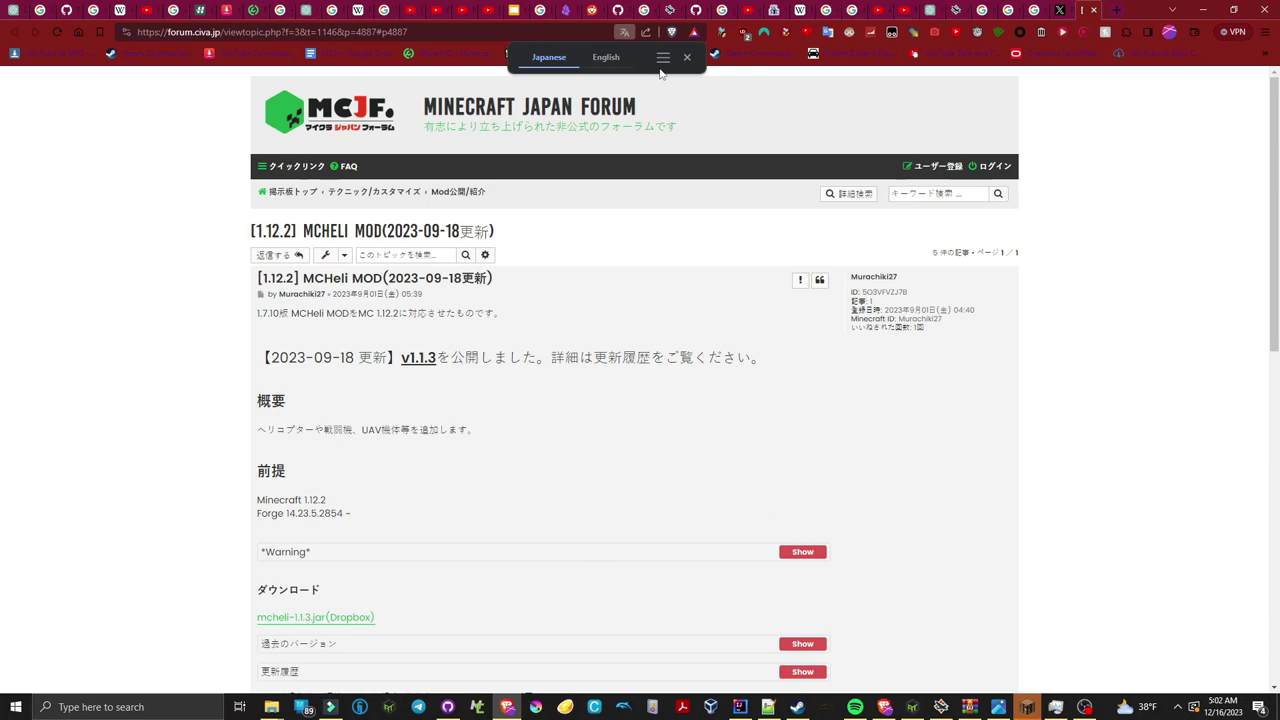
pyautogui.click(603, 58)
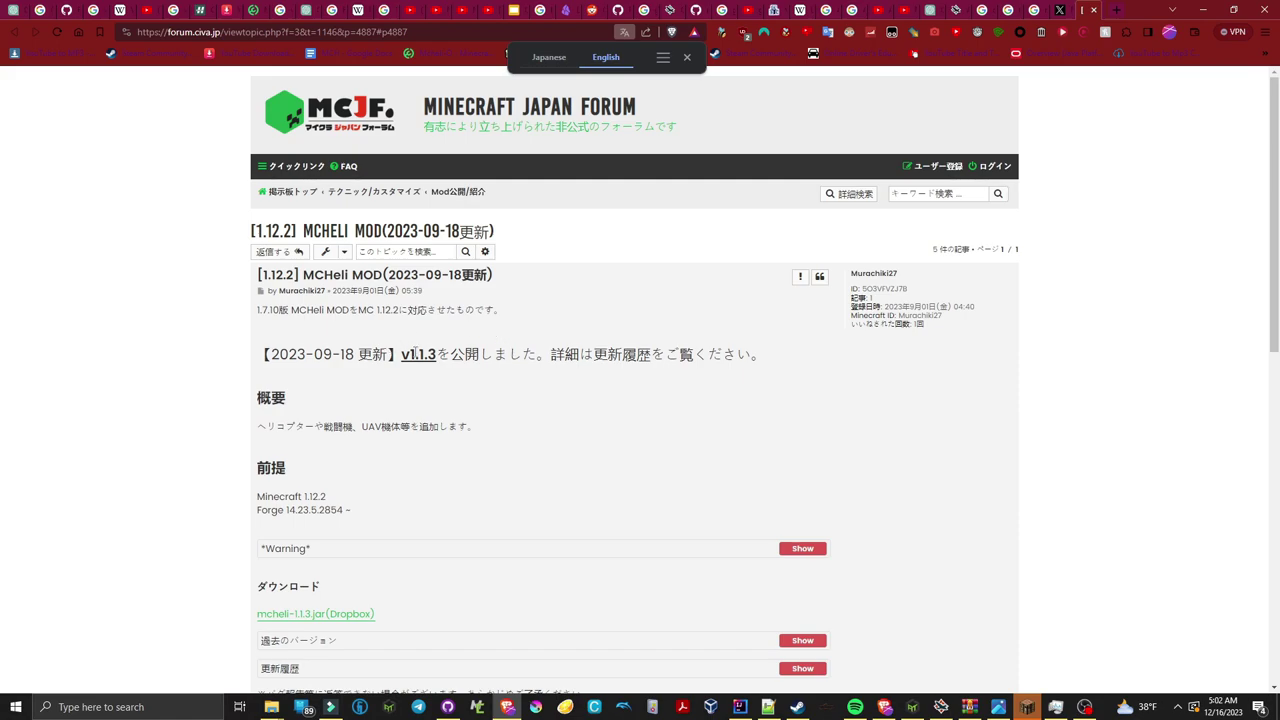
pyautogui.click(686, 62)
# - Reload the MCHeli MOD 1.12.2 thread's address to view it in the original Japanese
pyautogui.click(57, 32)
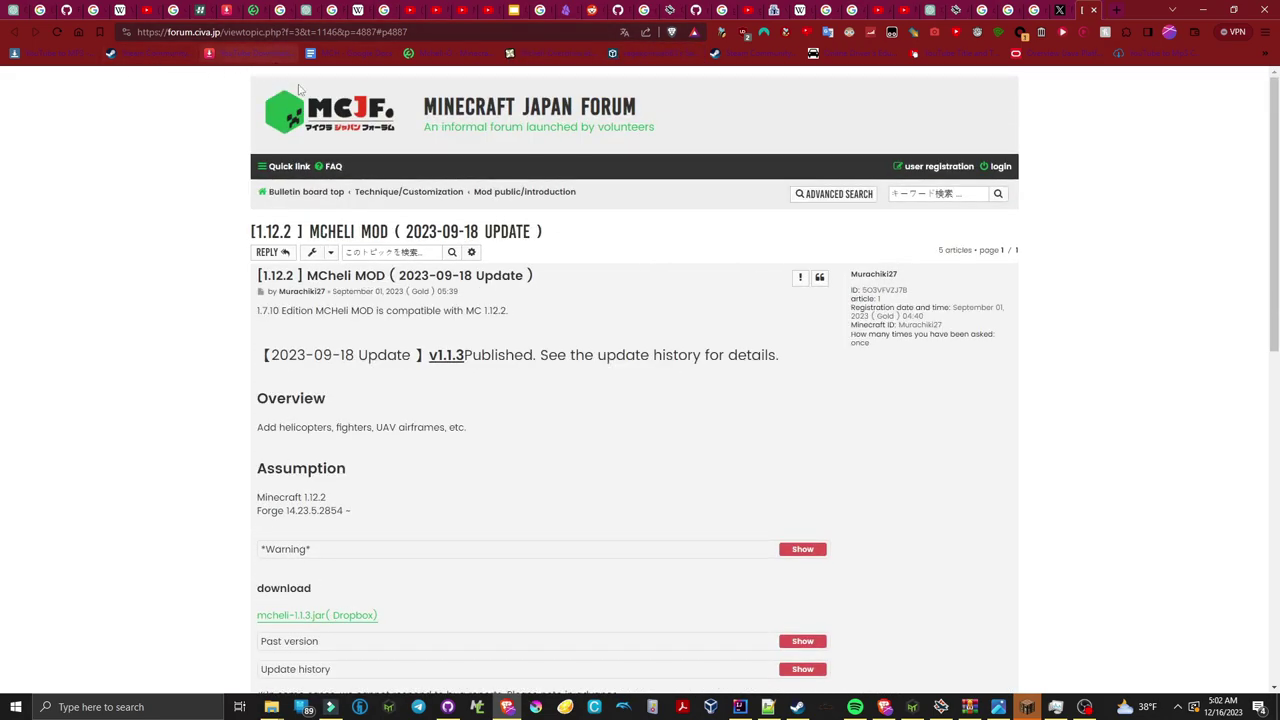
pyautogui.click(242, 32)
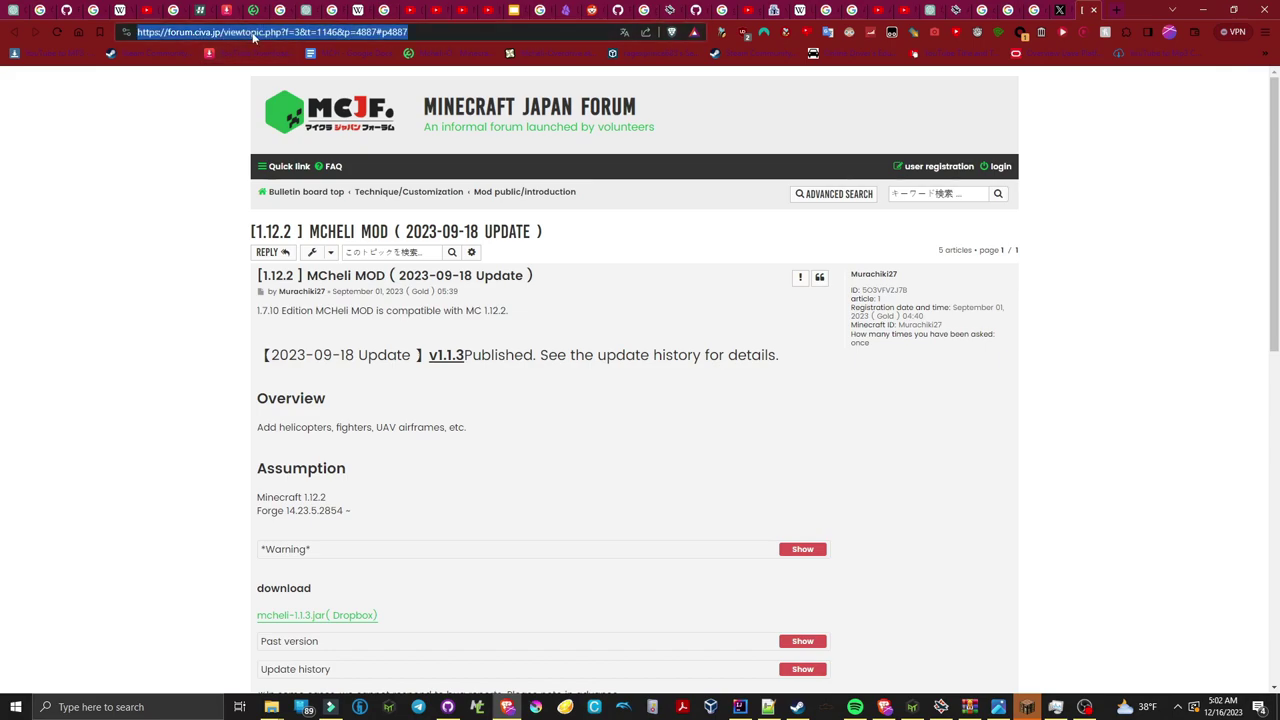
pyautogui.press('Return')
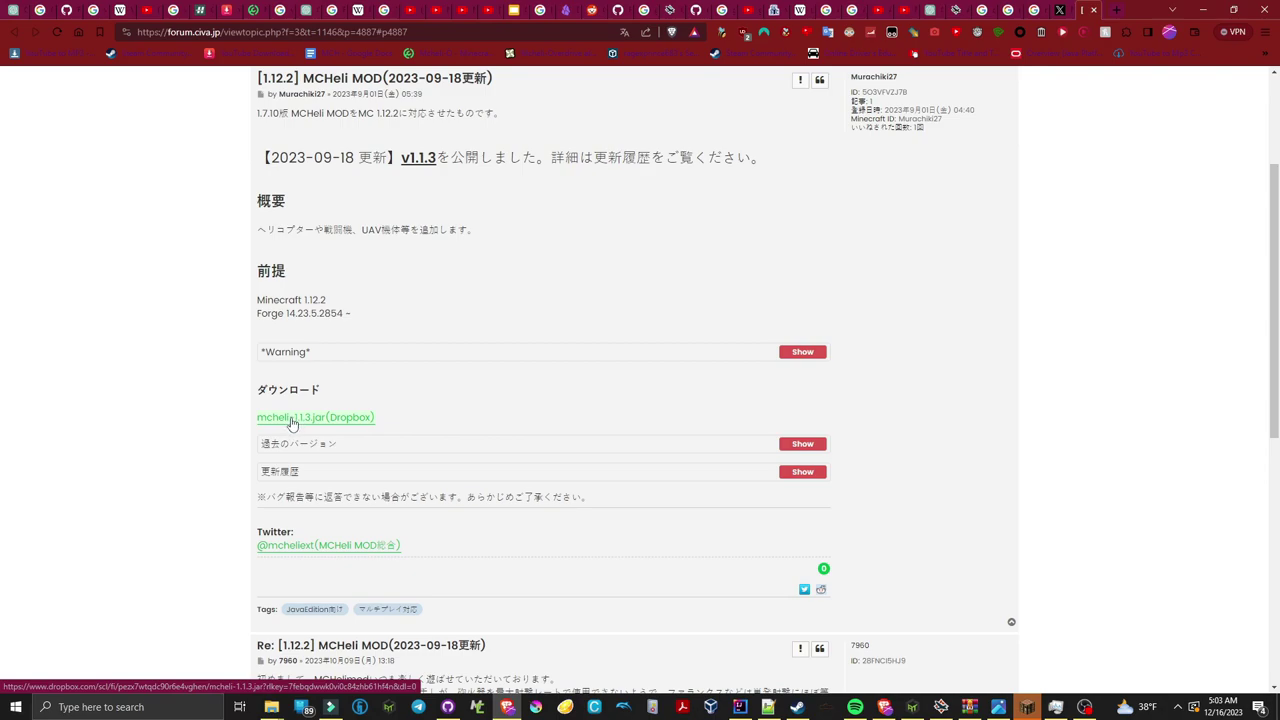
# - Open the mcheli-1.1.3.jar Dropbox page and start downloading the jar
pyautogui.click(292, 420)
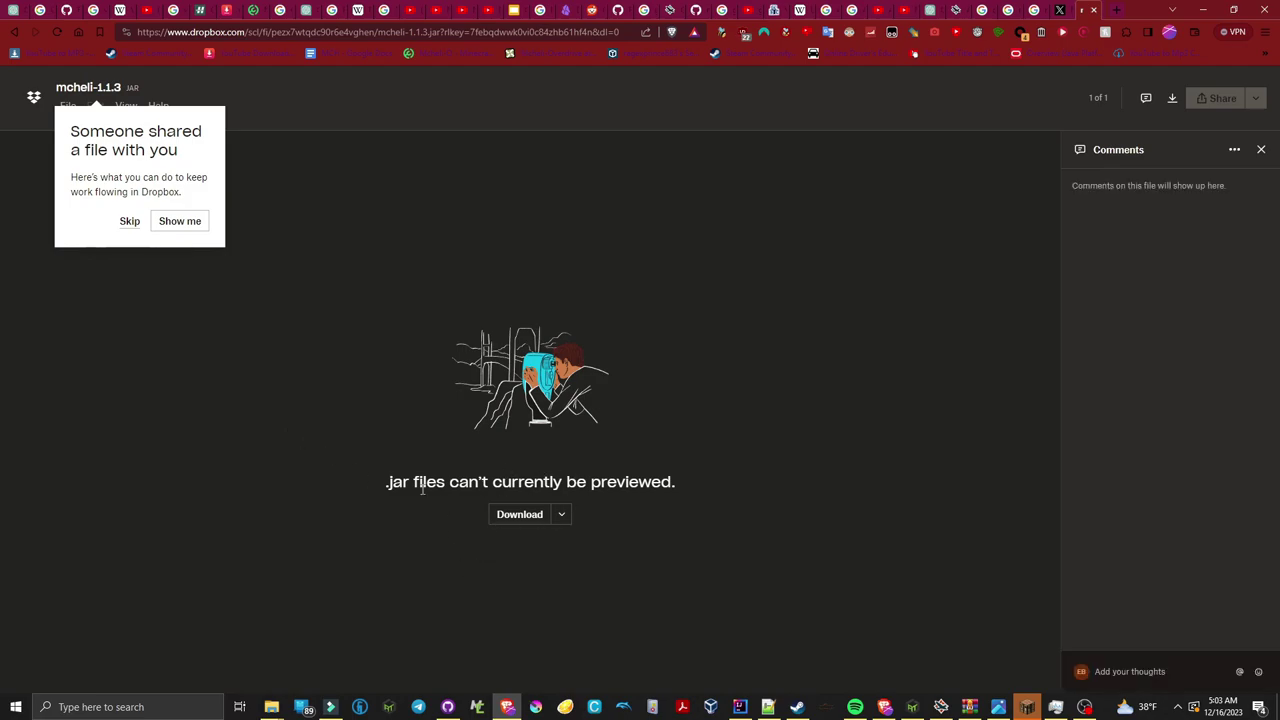
pyautogui.click(513, 516)
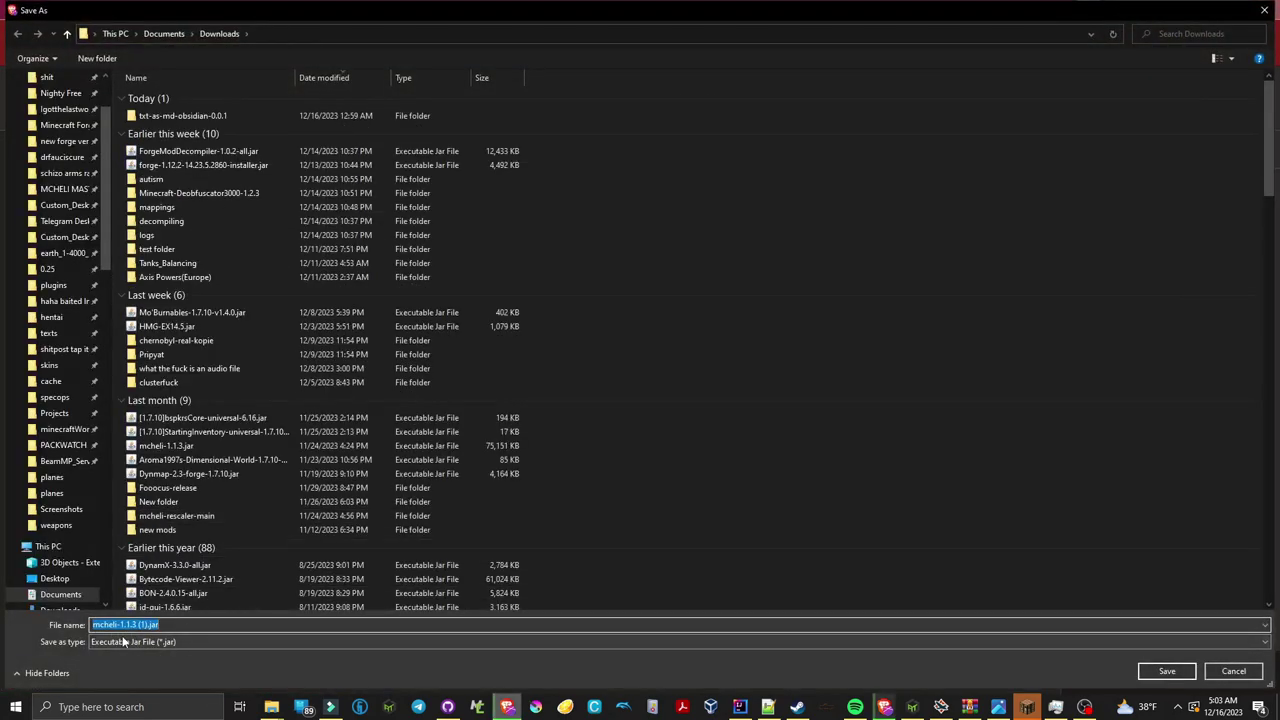
# - Cancel saving the duplicate mcheli-1.1.3 (1).jar, since the file is already in Downloads
pyautogui.moveTo(148, 624); pyautogui.dragTo(92, 625)
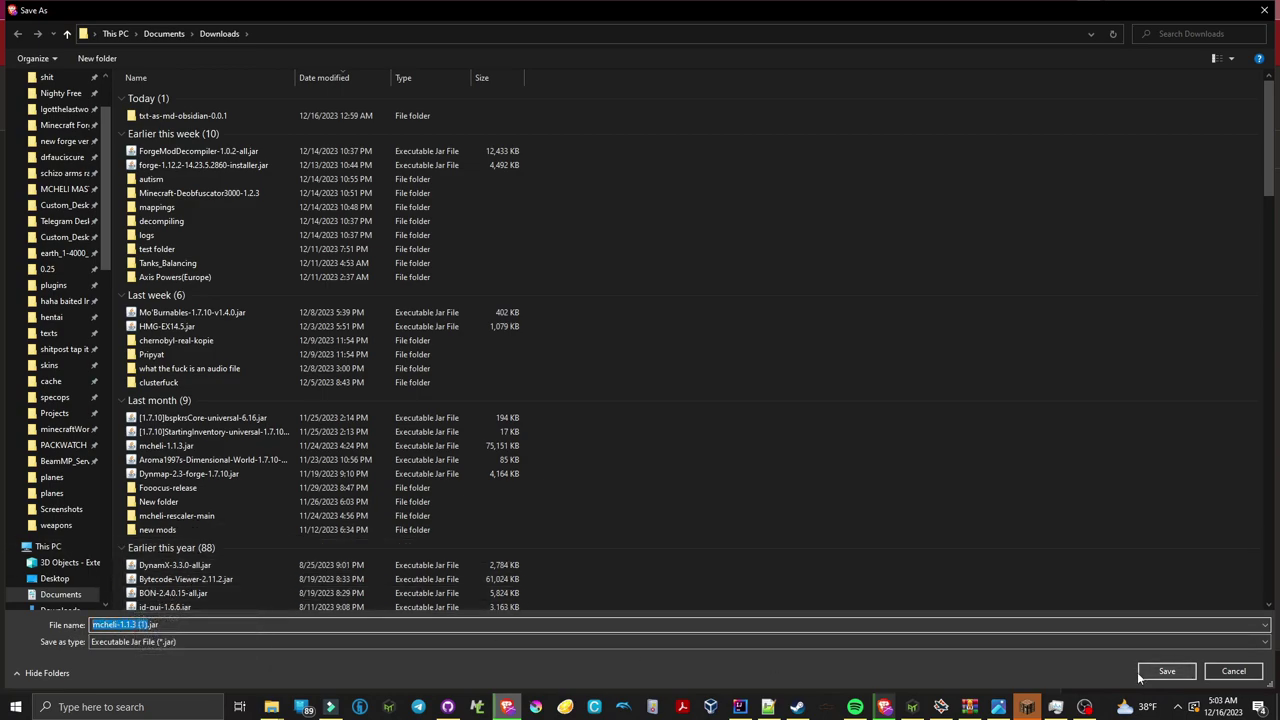
pyautogui.click(1247, 675)
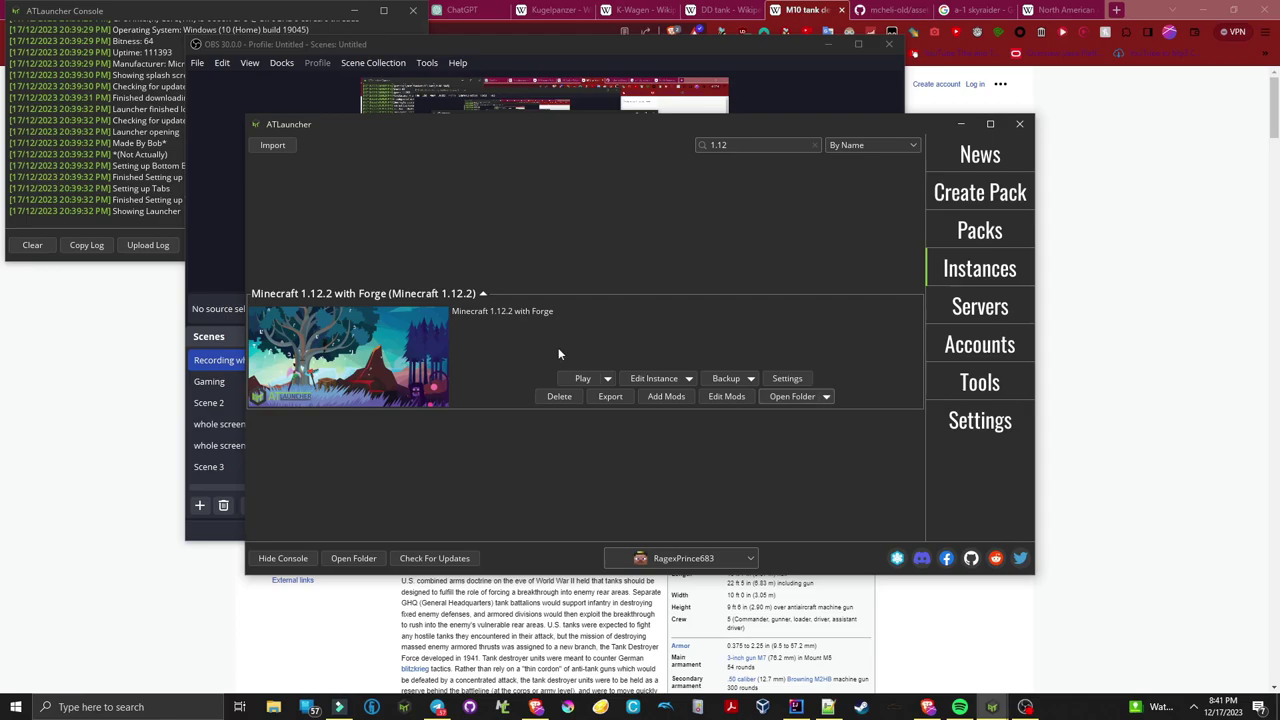
# - Open the Minecraft 1.12.2 with Forge instance's folder from ATLauncher's Instances page
pyautogui.click(787, 396)
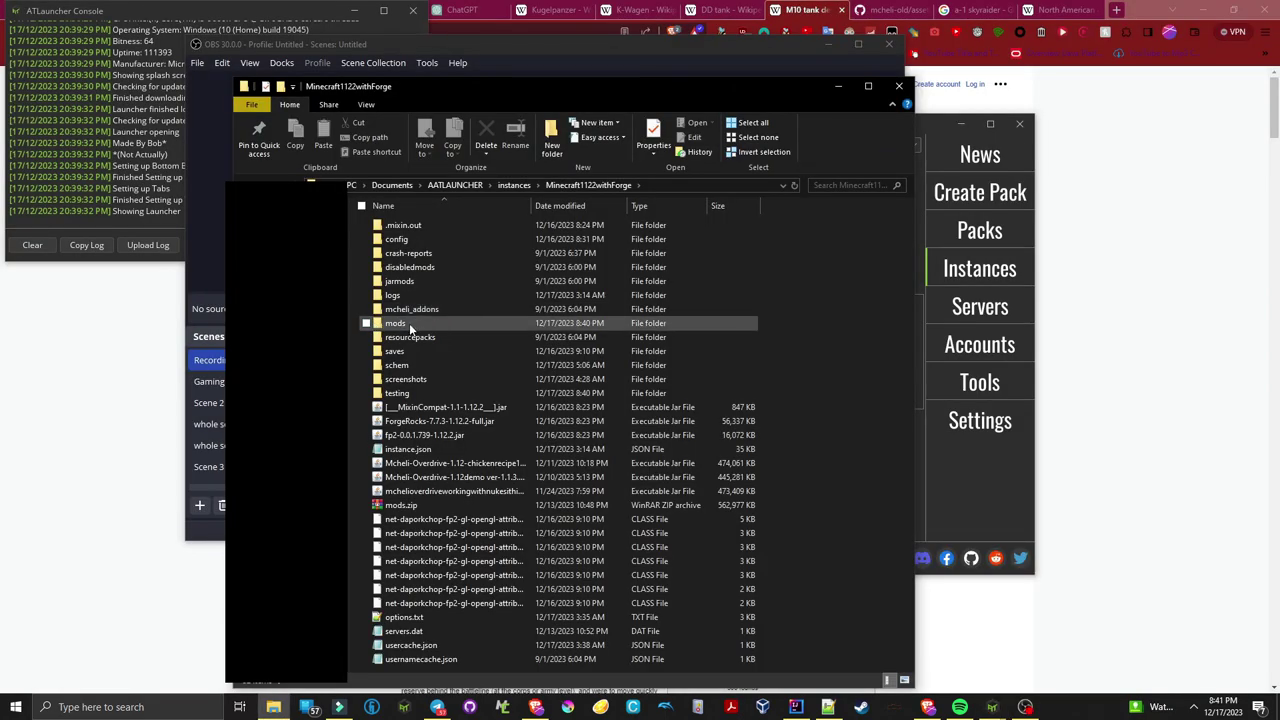
# - Open the instance's empty mods folder and move its window to the right side of the screen
pyautogui.click(409, 323)
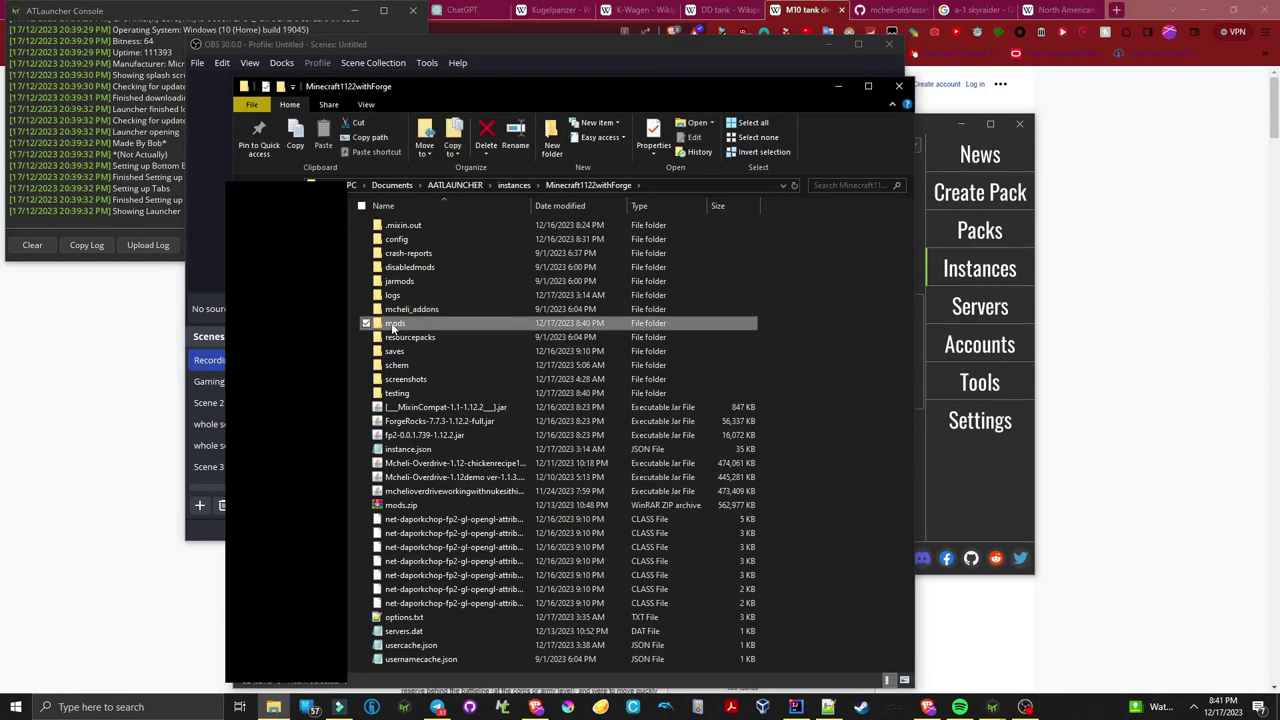
pyautogui.doubleClick(407, 325)
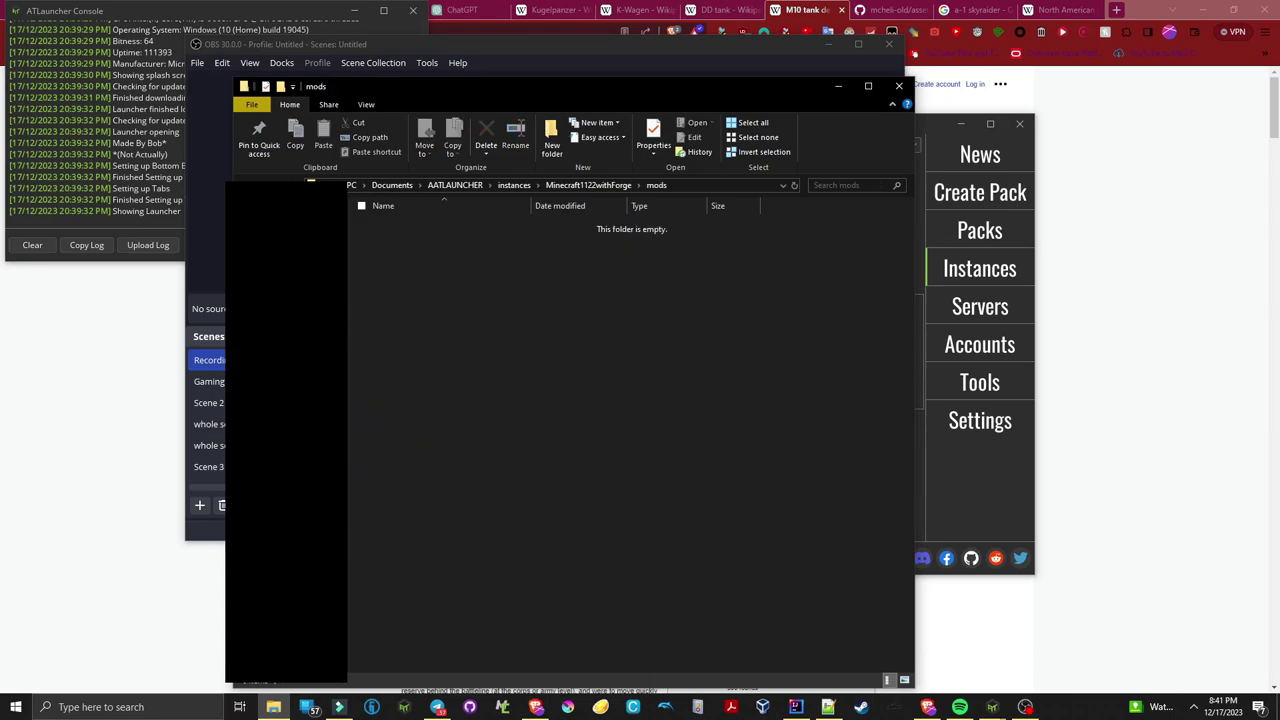
pyautogui.rightClick(284, 707)
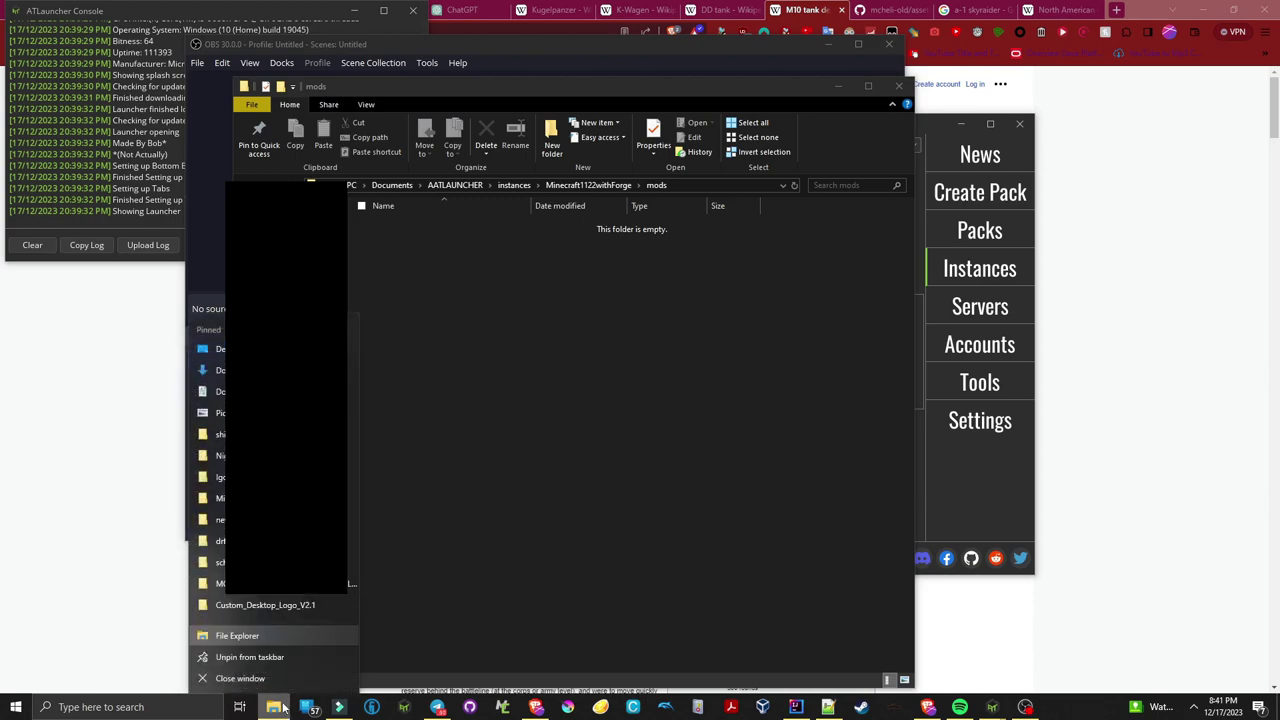
pyautogui.click(252, 636)
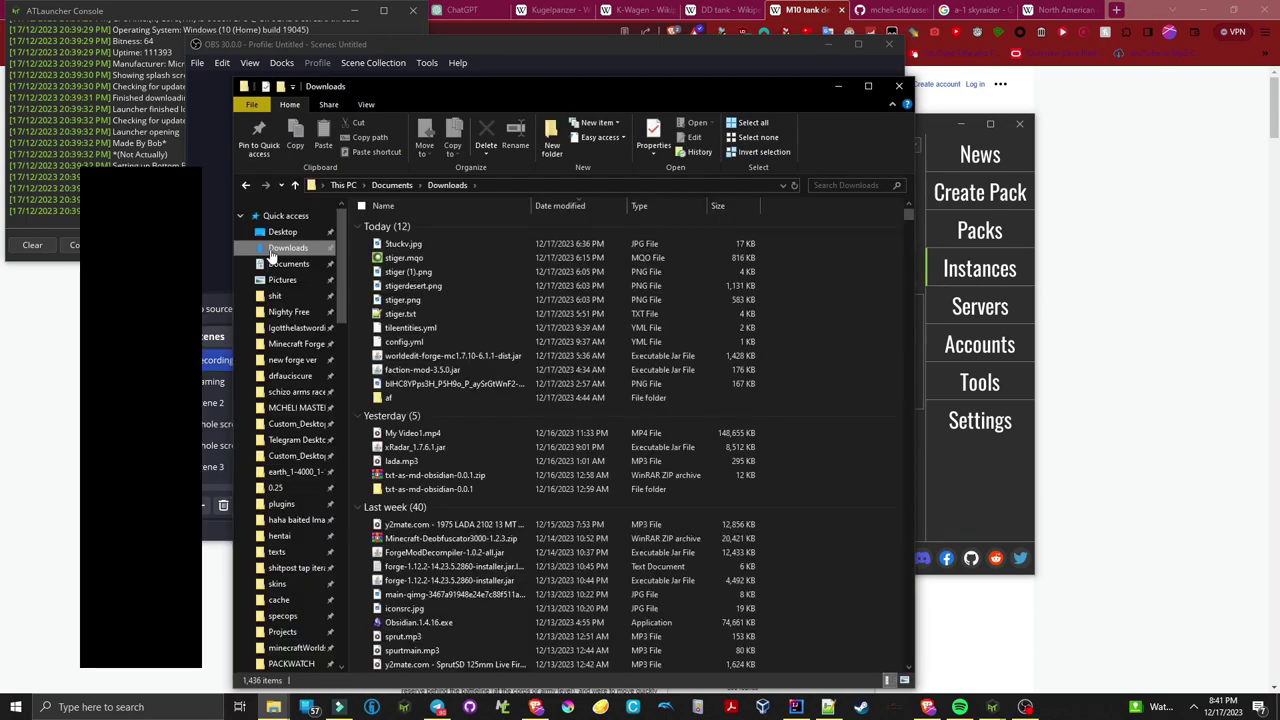
pyautogui.click(150, 400)
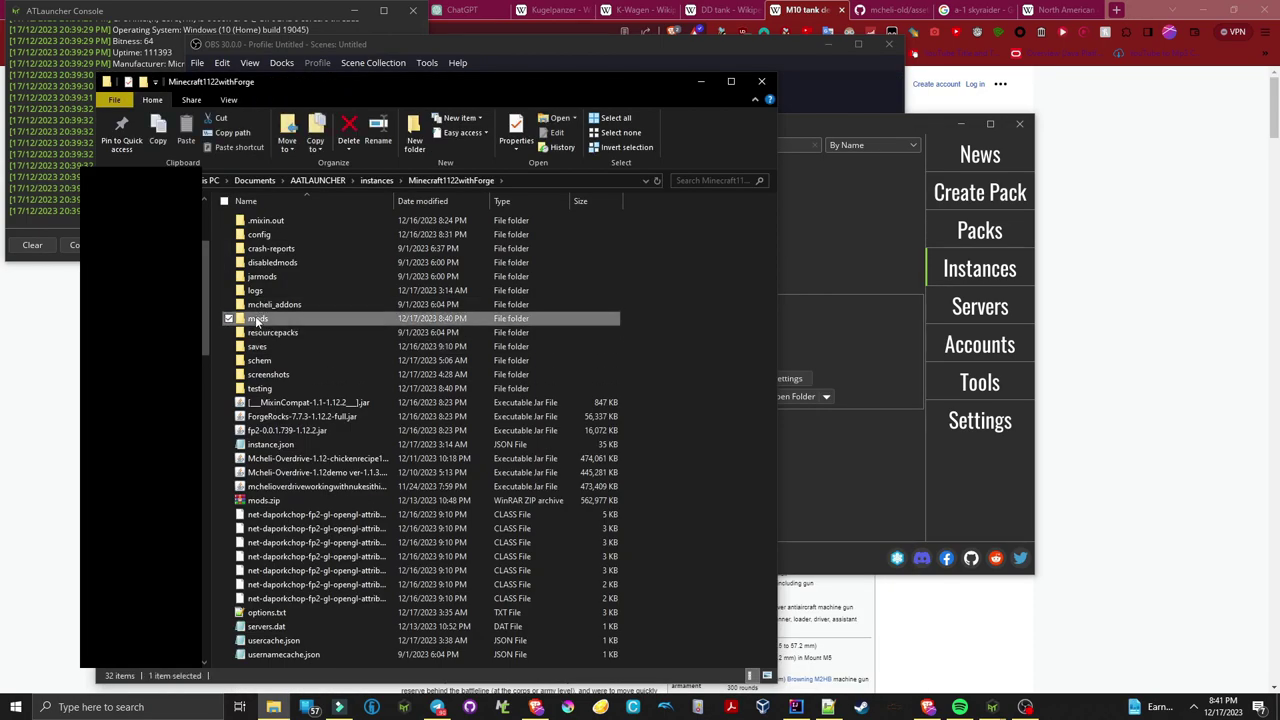
pyautogui.doubleClick(256, 319)
pyautogui.moveTo(362, 87); pyautogui.dragTo(826, 94)
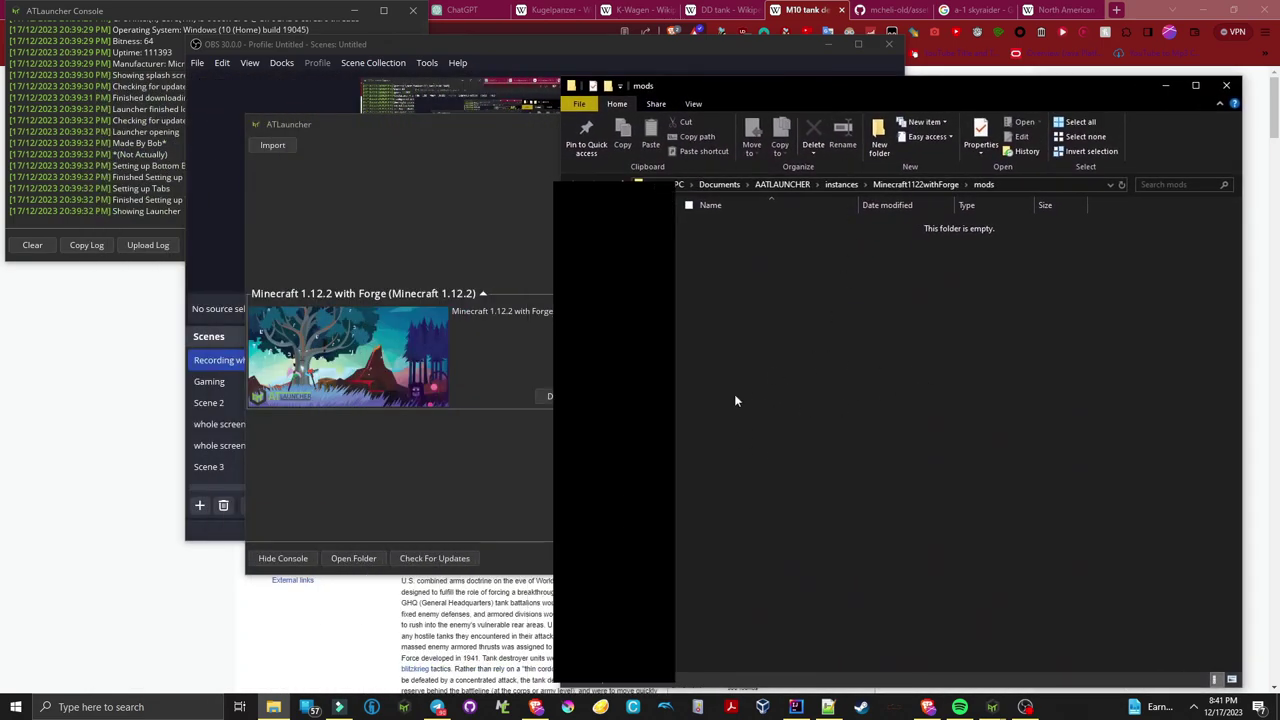
# - Open Downloads in a second window on the left and scroll to the mcheli files
pyautogui.rightClick(270, 706)
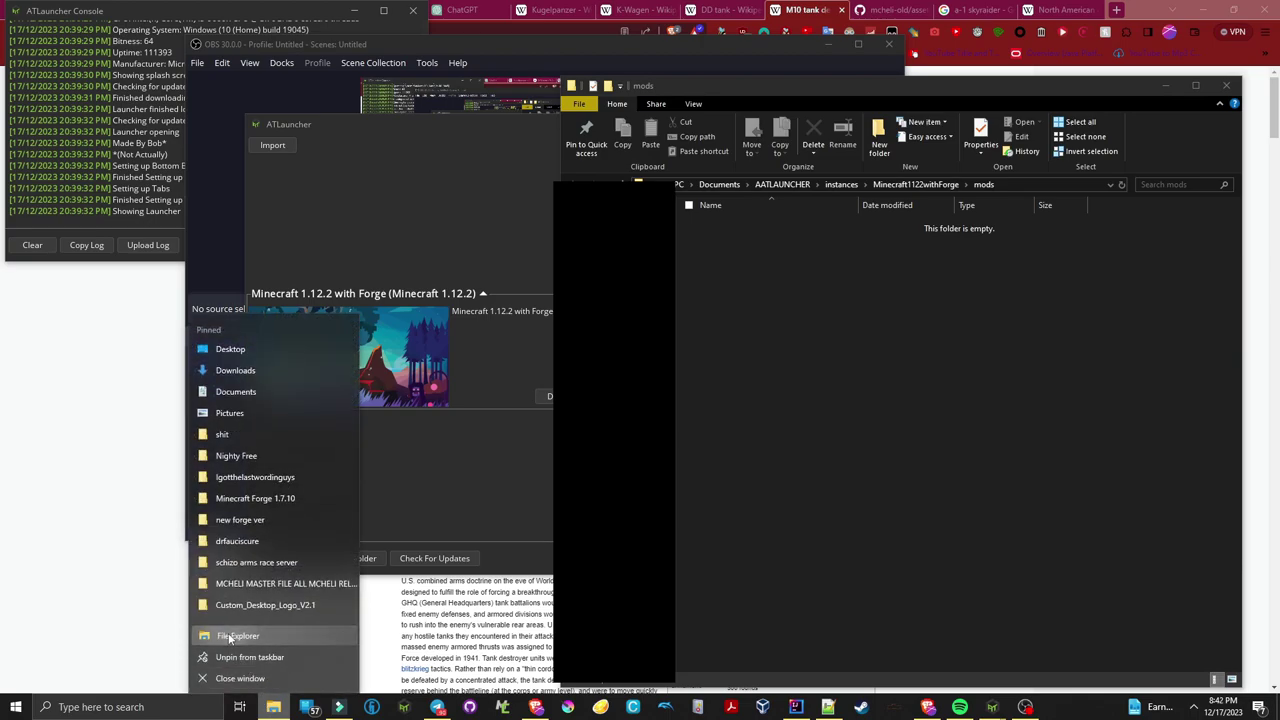
pyautogui.click(228, 637)
pyautogui.click(632, 172)
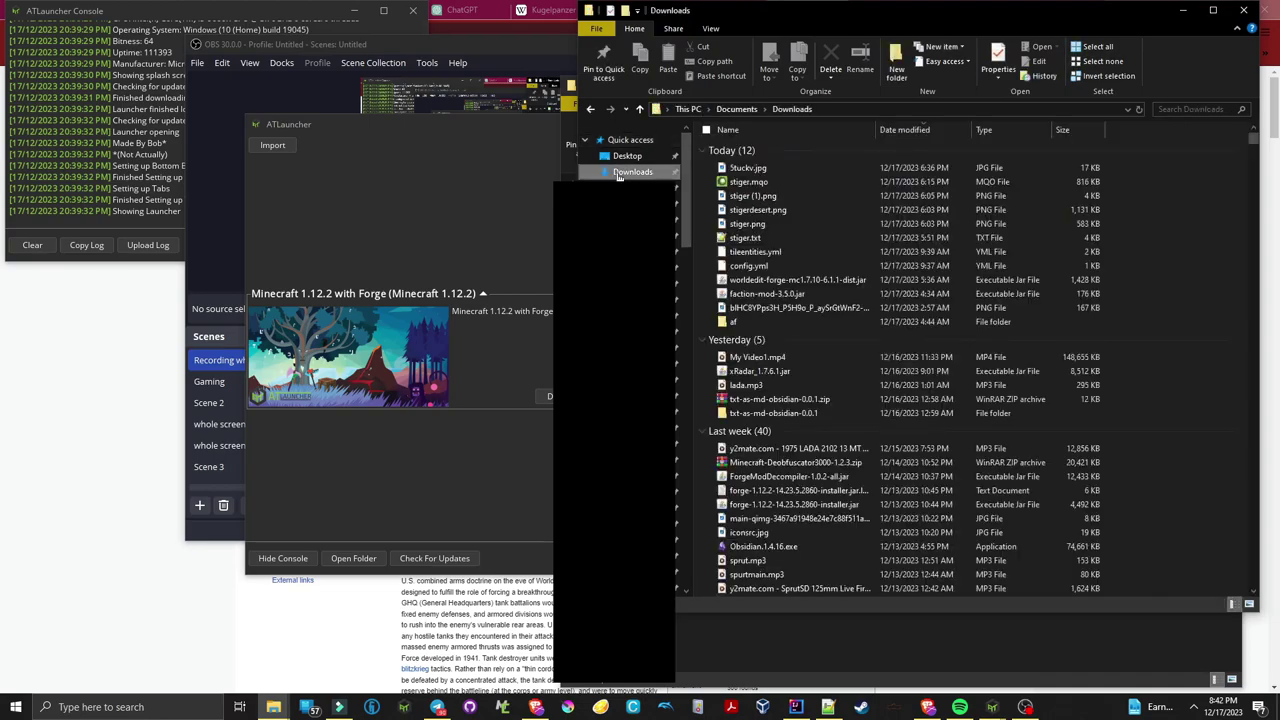
pyautogui.moveTo(786, 14); pyautogui.dragTo(268, 31)
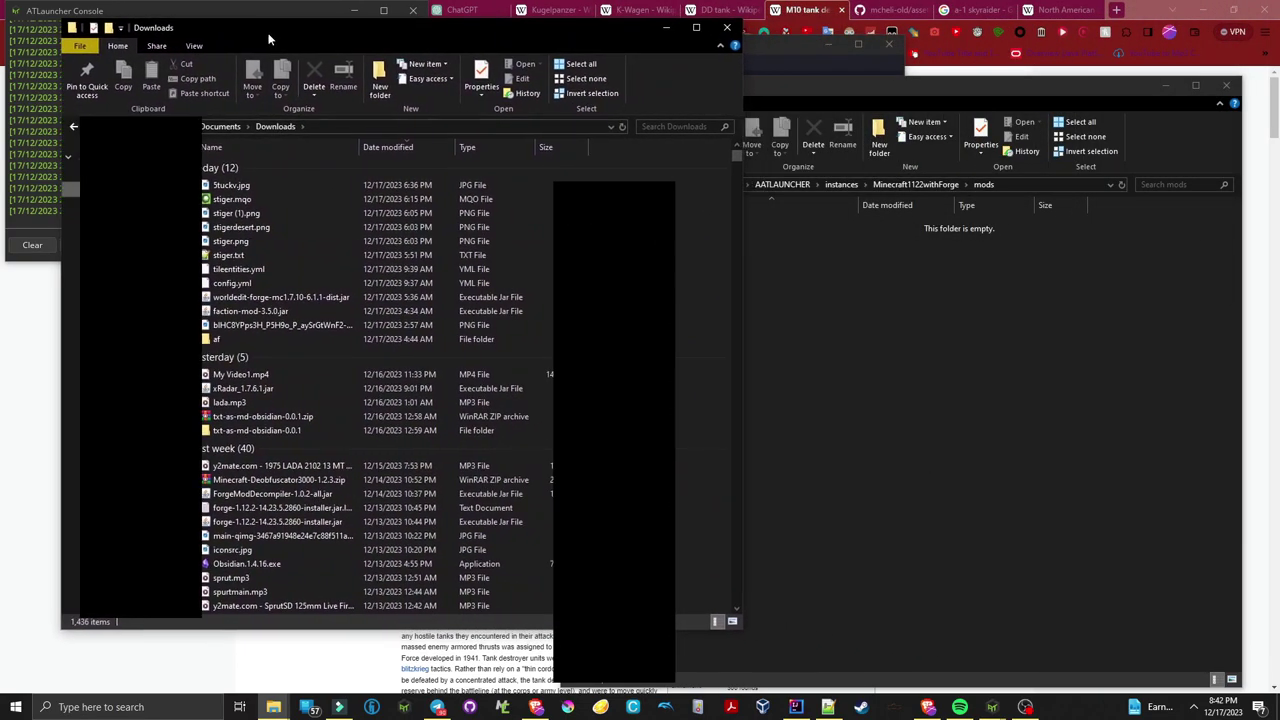
pyautogui.scroll(-7, 320, 449)
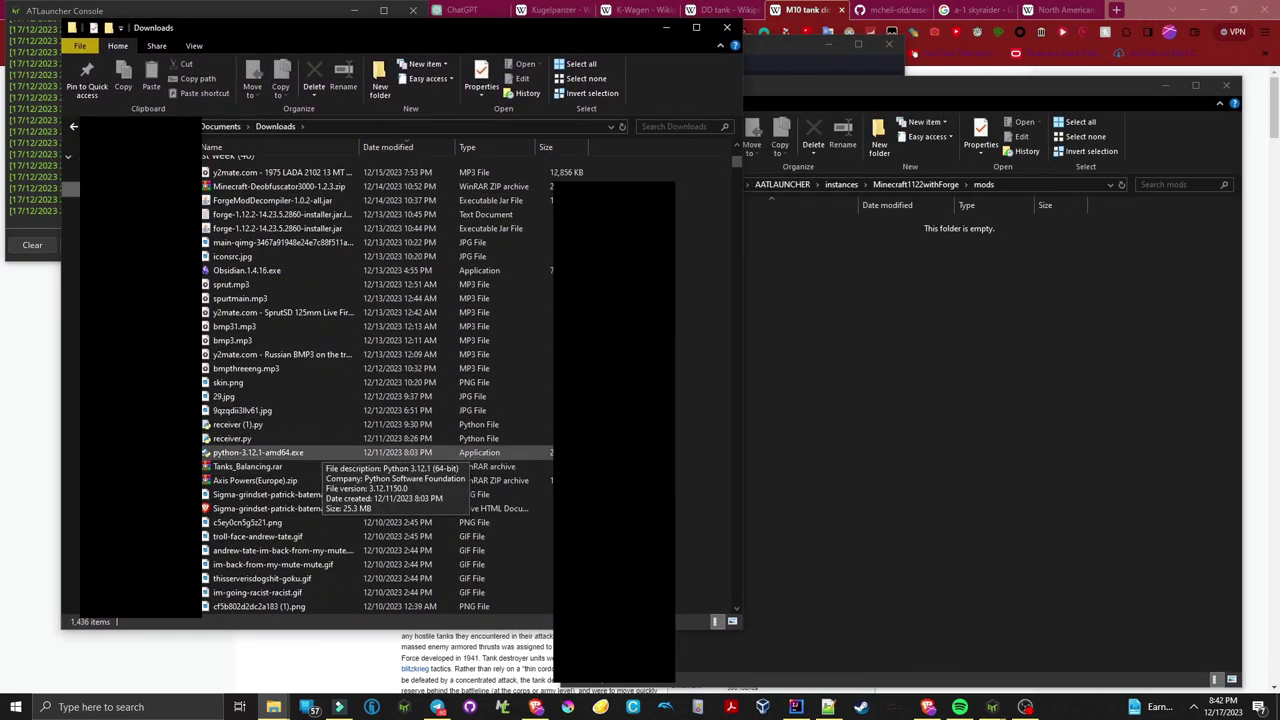
pyautogui.scroll(-12, 380, 385)
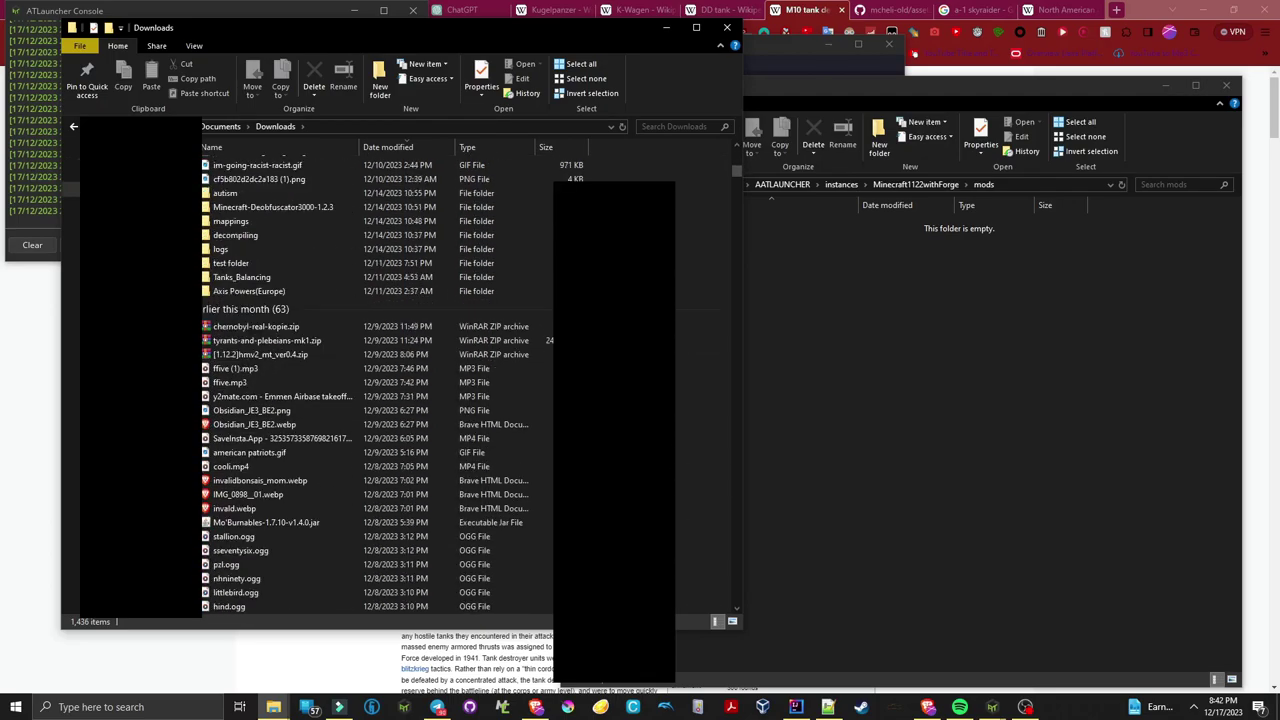
pyautogui.scroll(-10, 650, 434)
pyautogui.press('m')
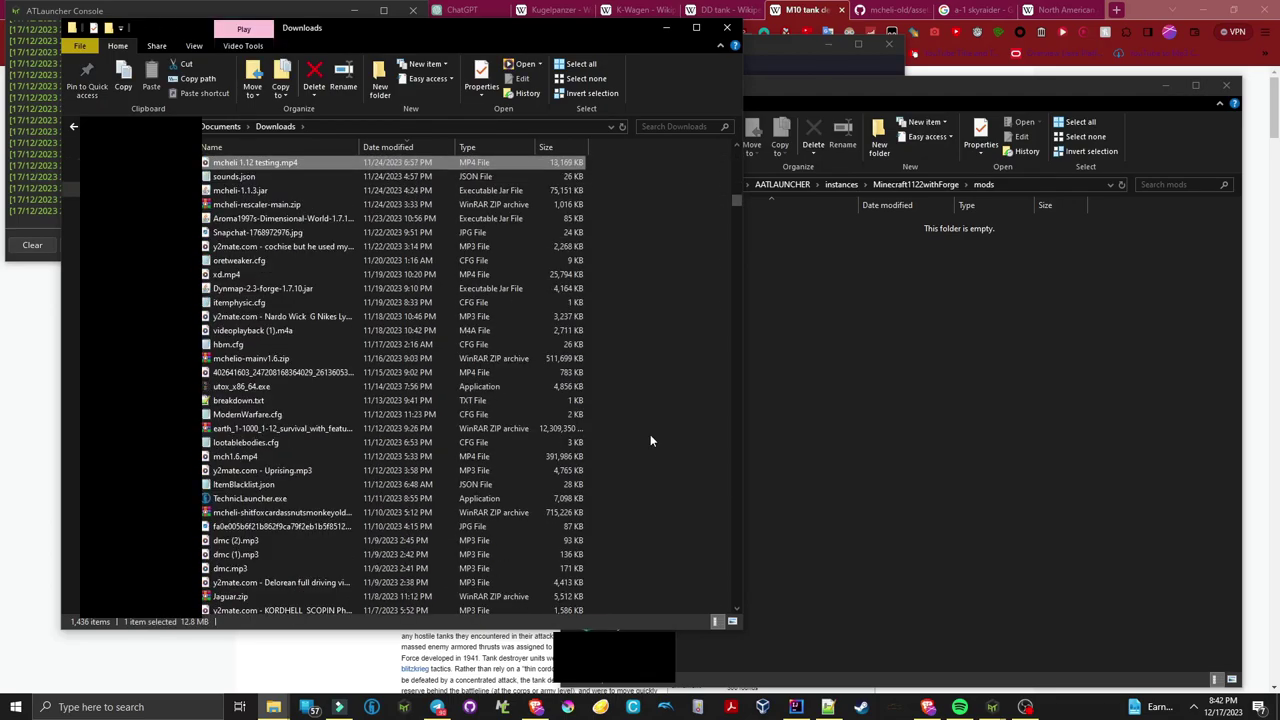
# - Drag mcheli-1.1.3.jar from Downloads into the instance mods folder, then go up to Minecraft1122withForge
pyautogui.click(328, 189)
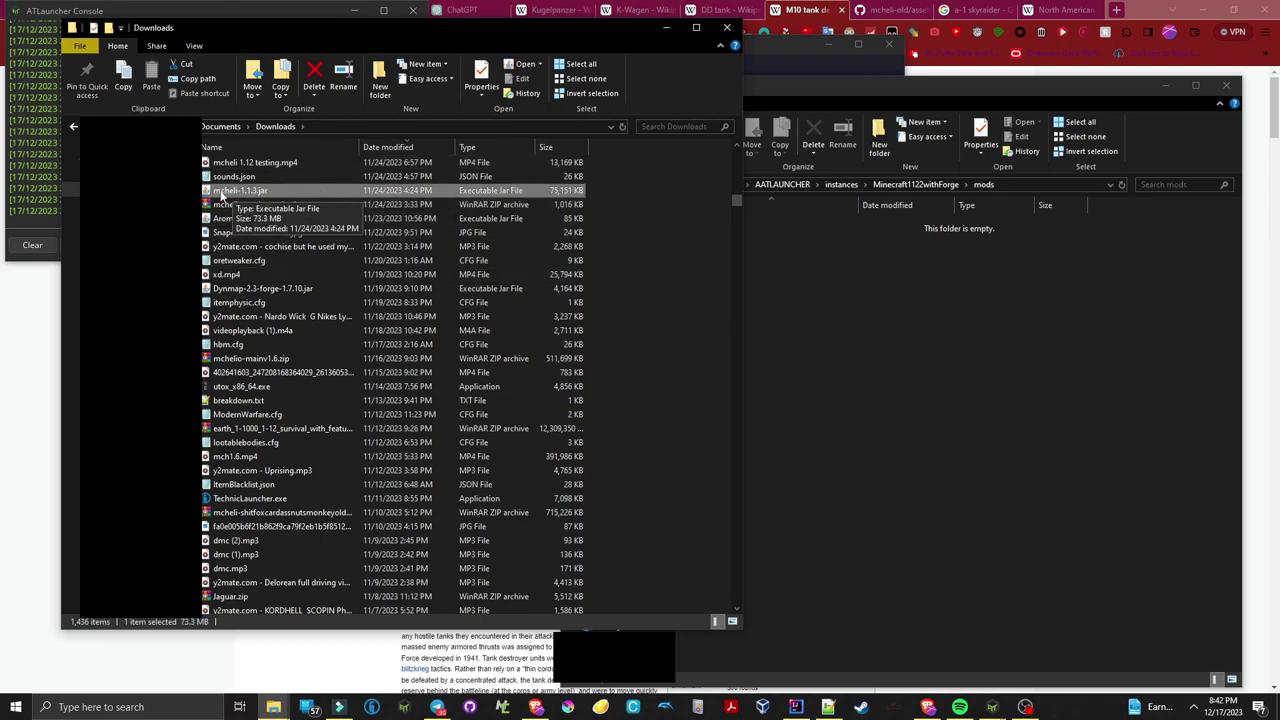
pyautogui.moveTo(222, 196); pyautogui.dragTo(908, 346)
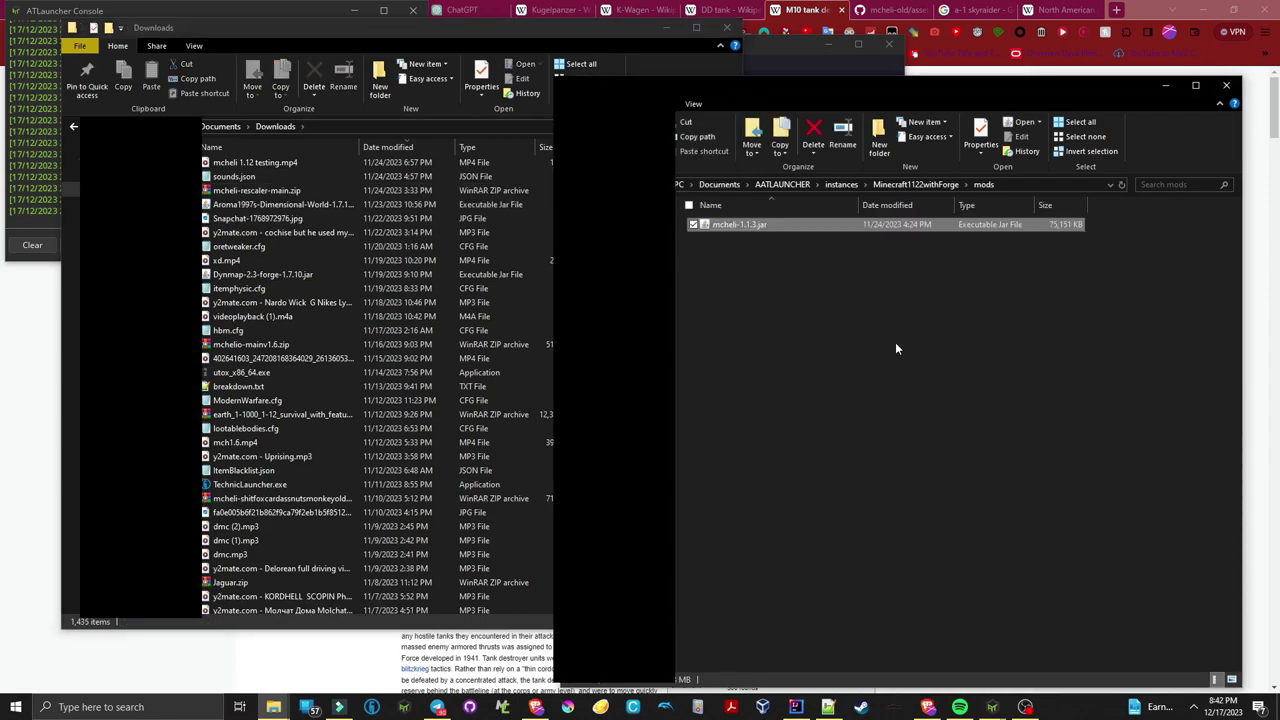
pyautogui.click(895, 342)
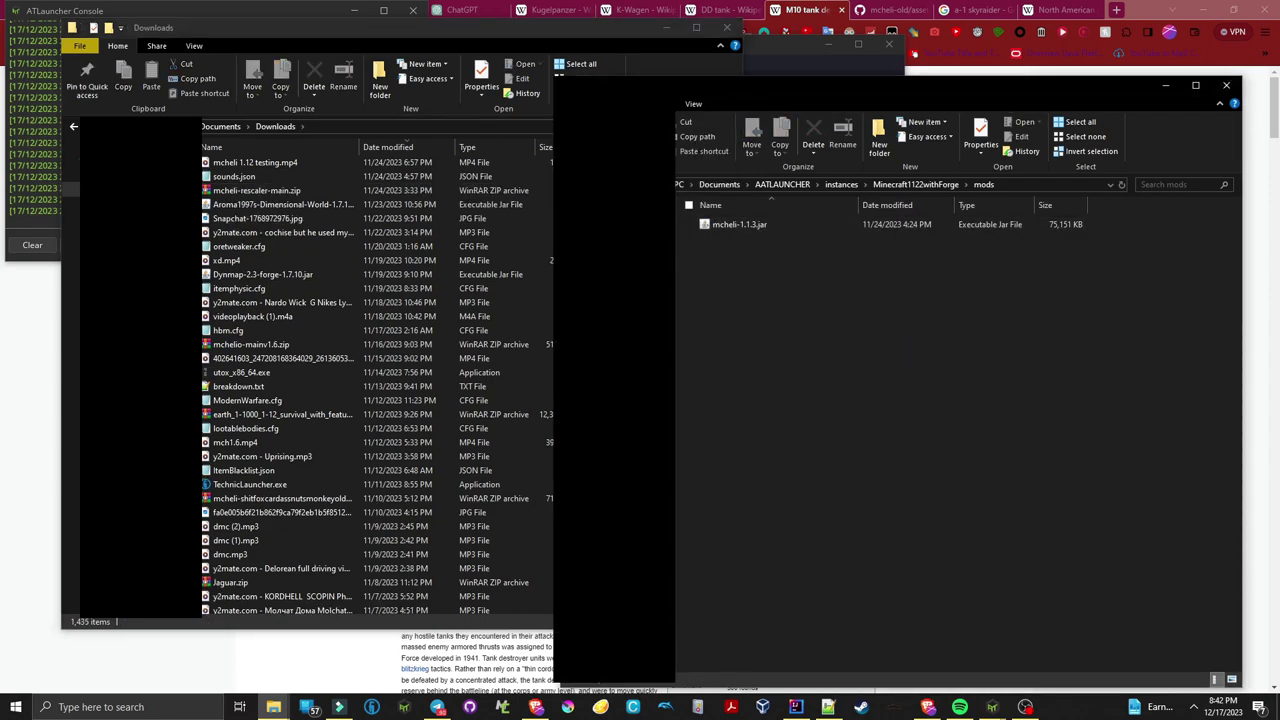
pyautogui.click(942, 185)
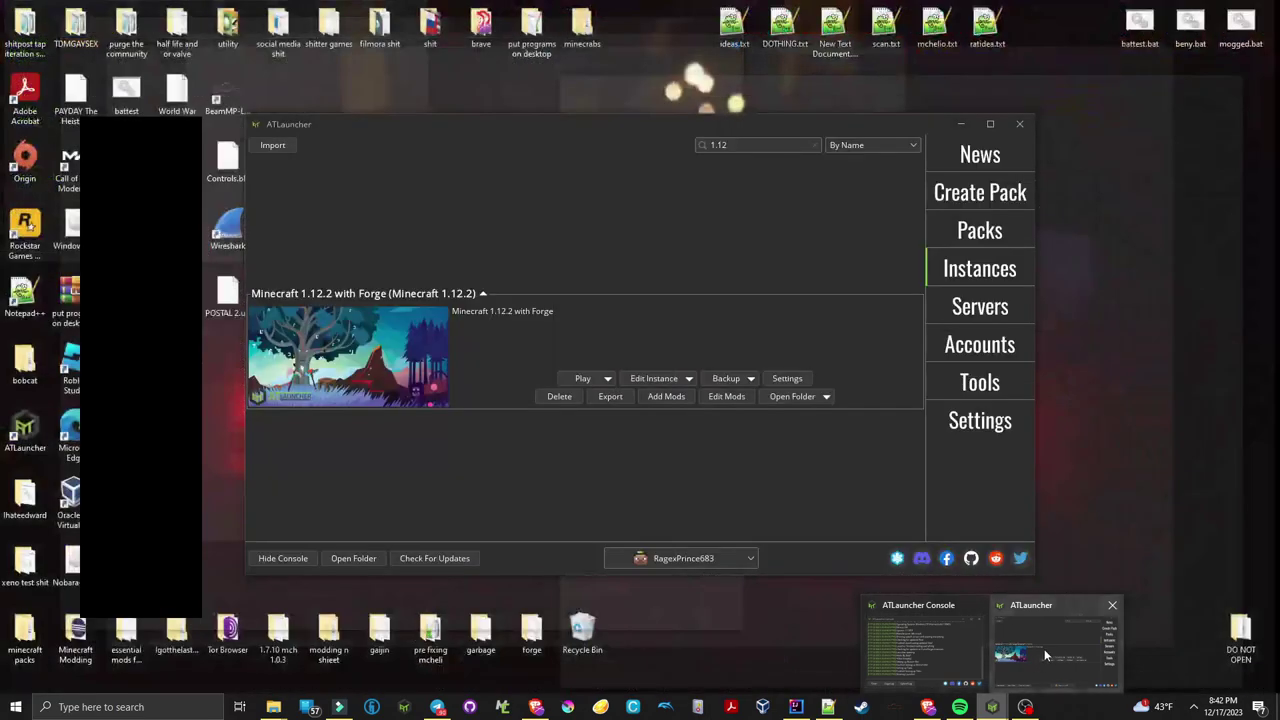
# - Bring ATLauncher forward, then open the AppData Roaming folder by searching %appdata%
pyautogui.click(1044, 649)
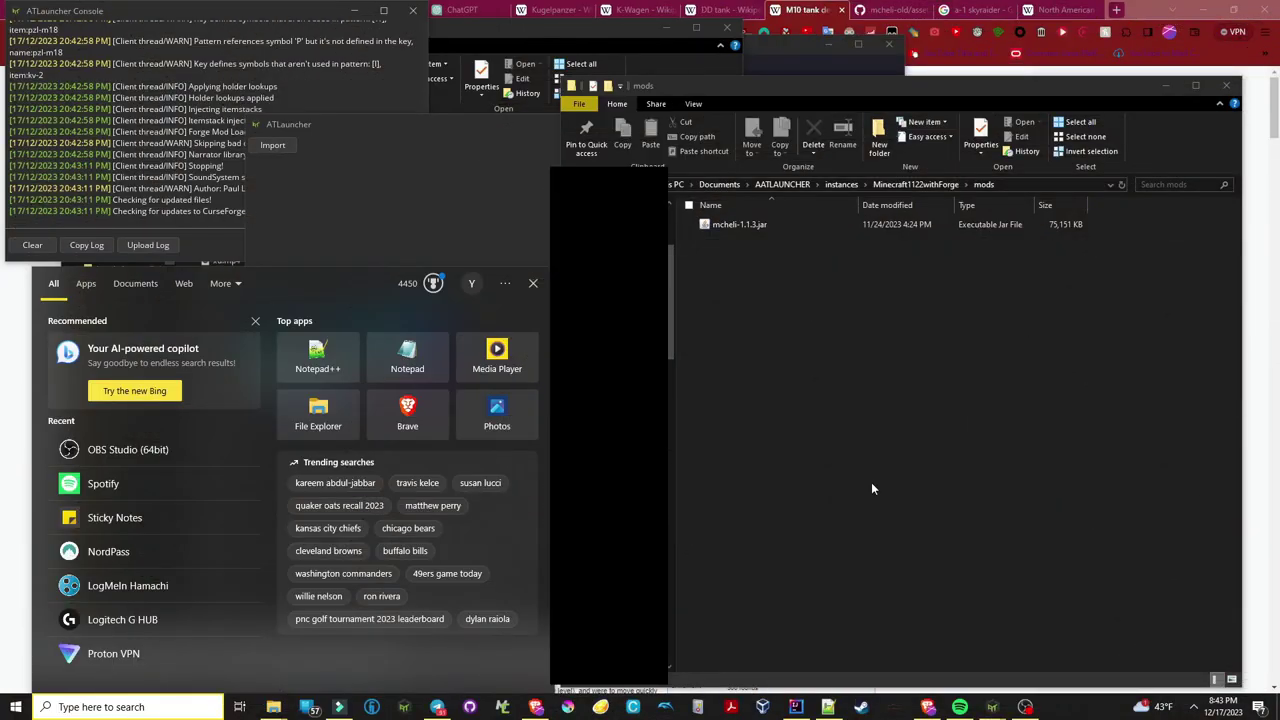
pyautogui.write('%appdata')
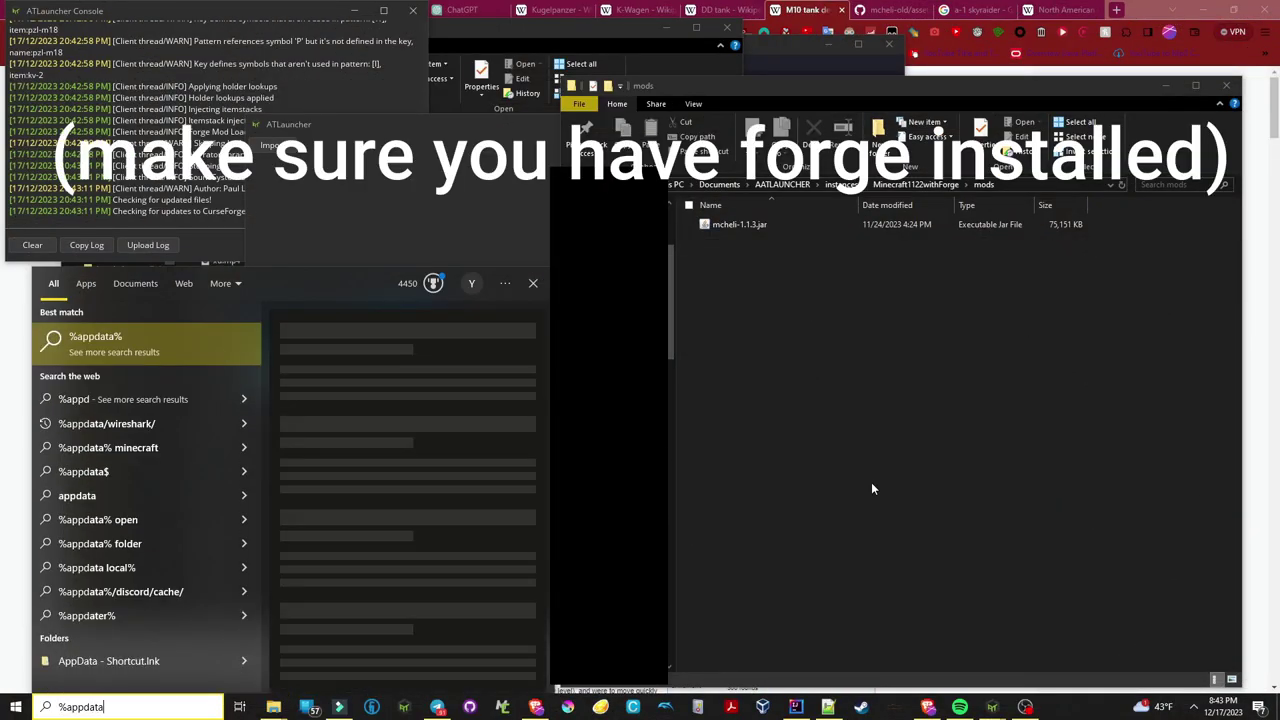
pyautogui.write('%')
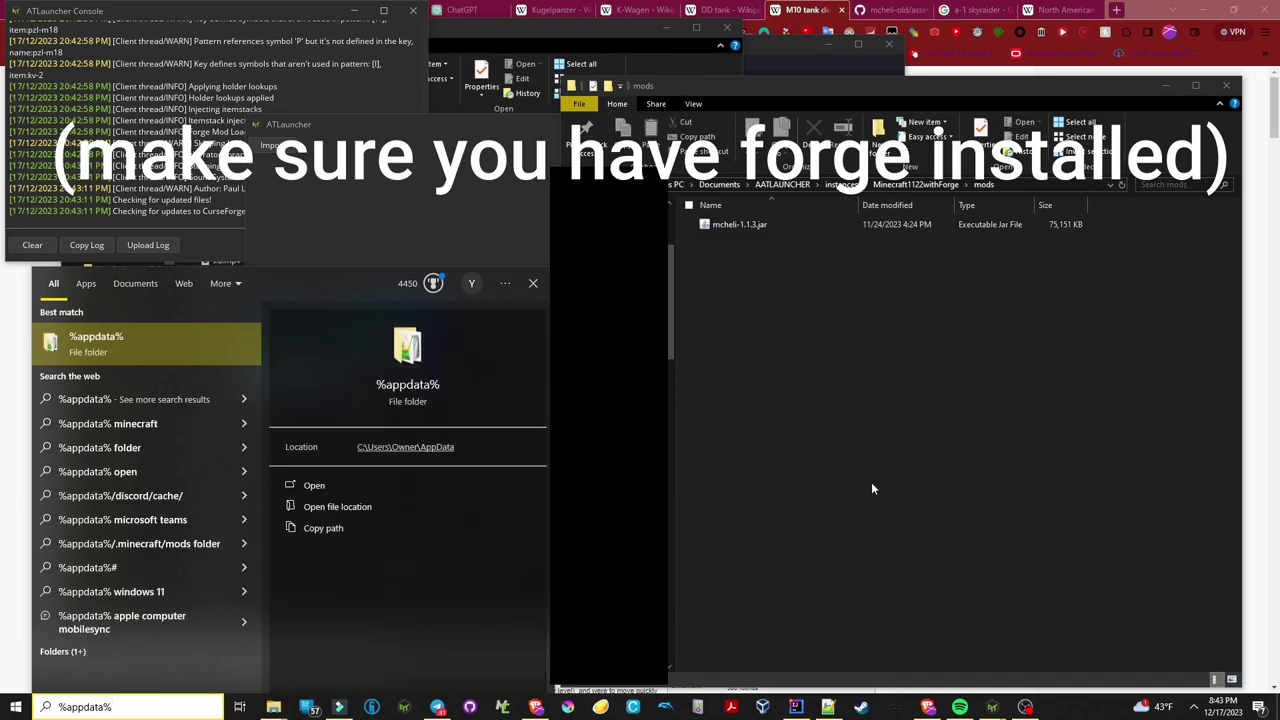
pyautogui.press('Return')
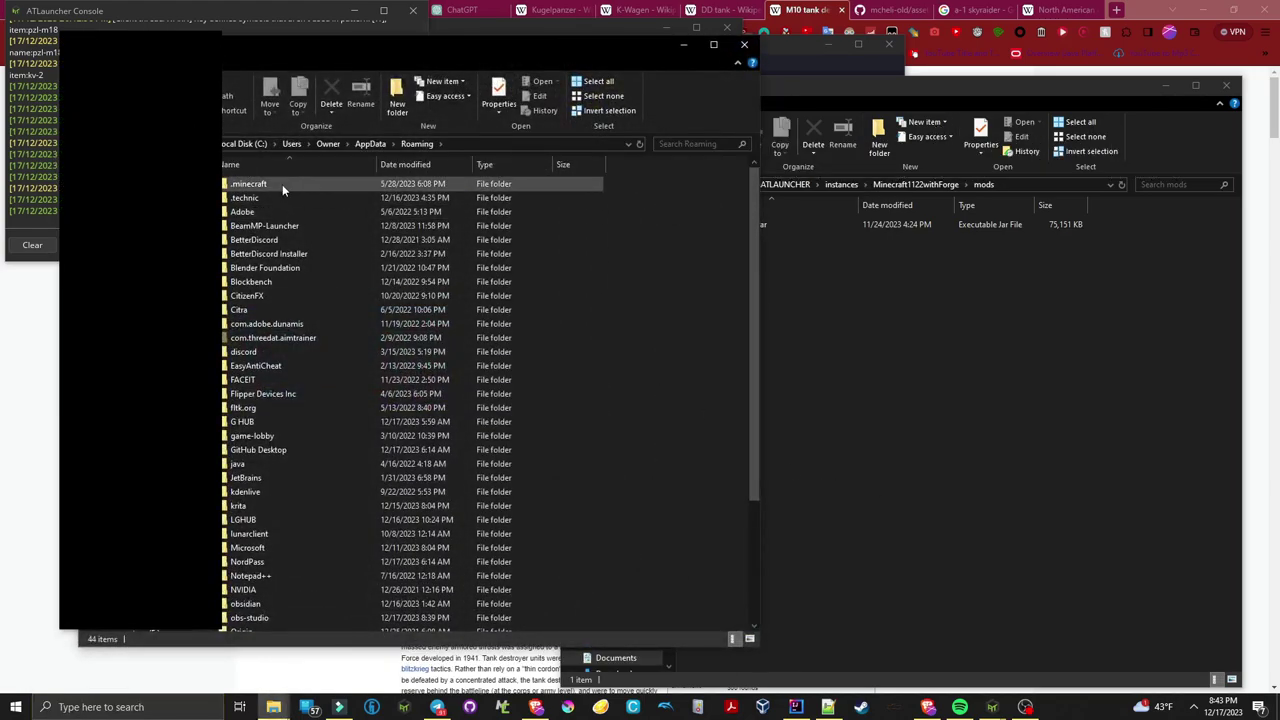
# - Create a new folder named mods inside .minecraft and open it
pyautogui.doubleClick(281, 182)
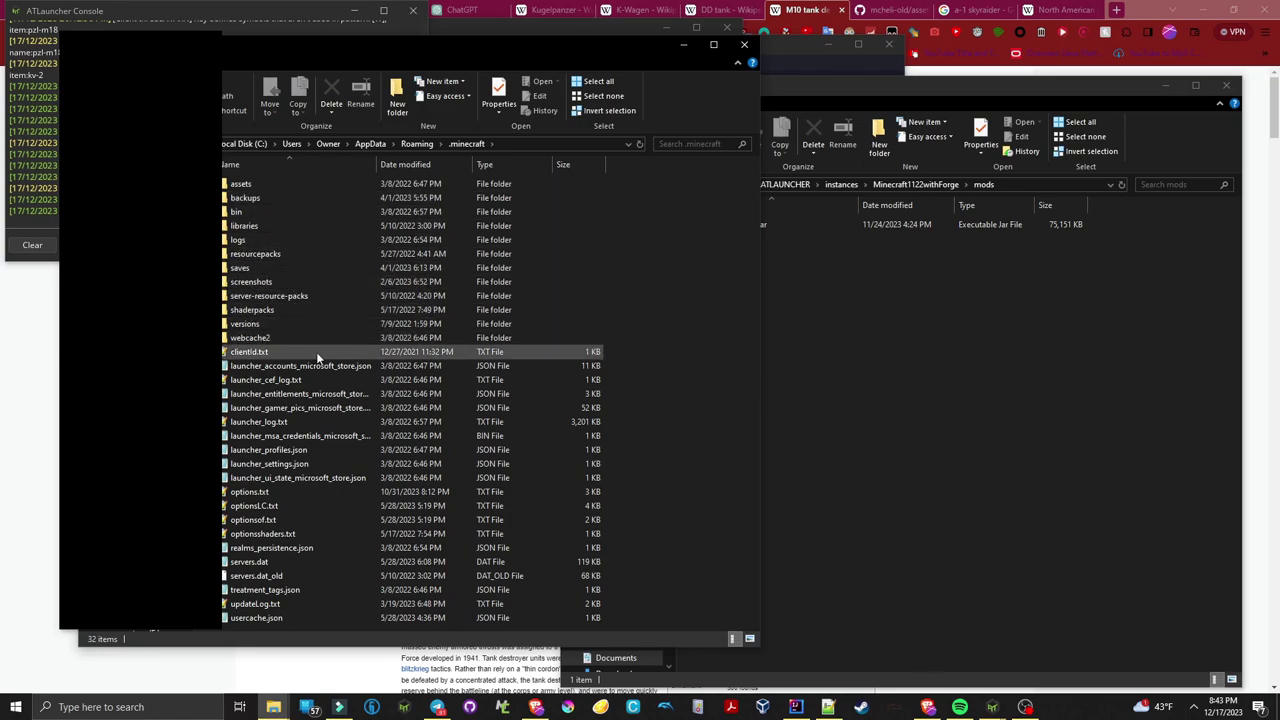
pyautogui.rightClick(667, 253)
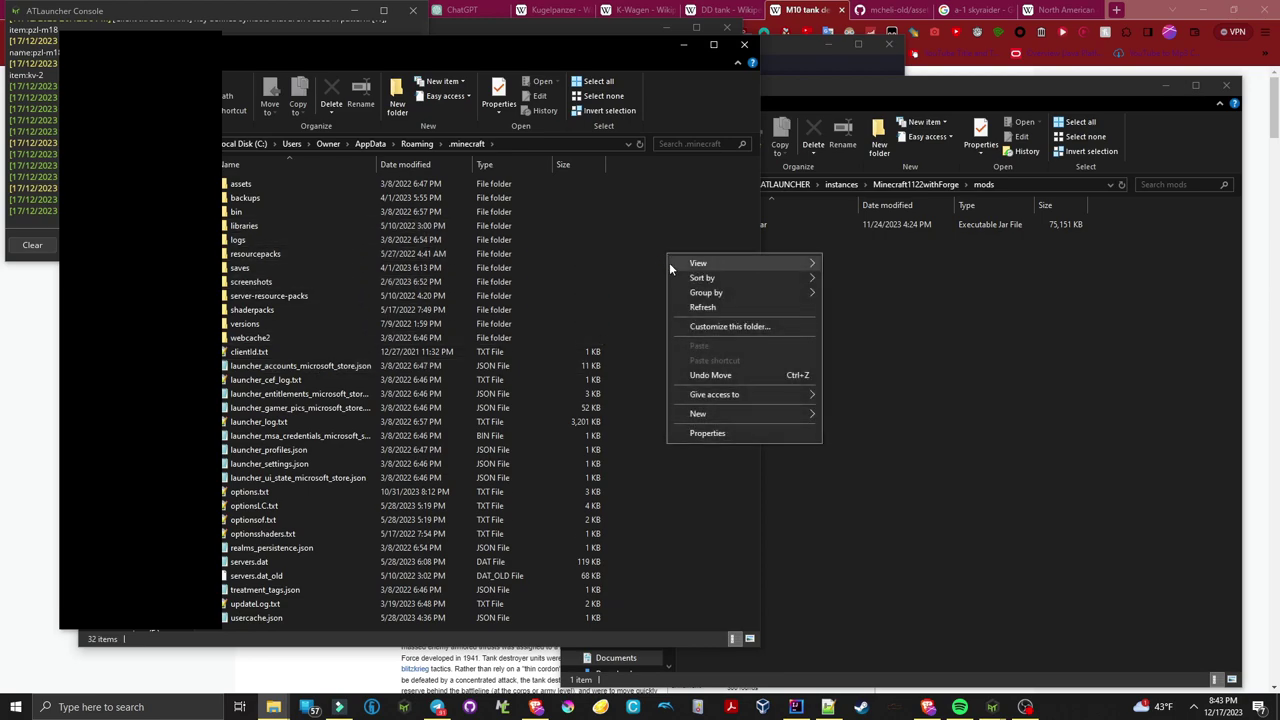
pyautogui.moveTo(697, 415)
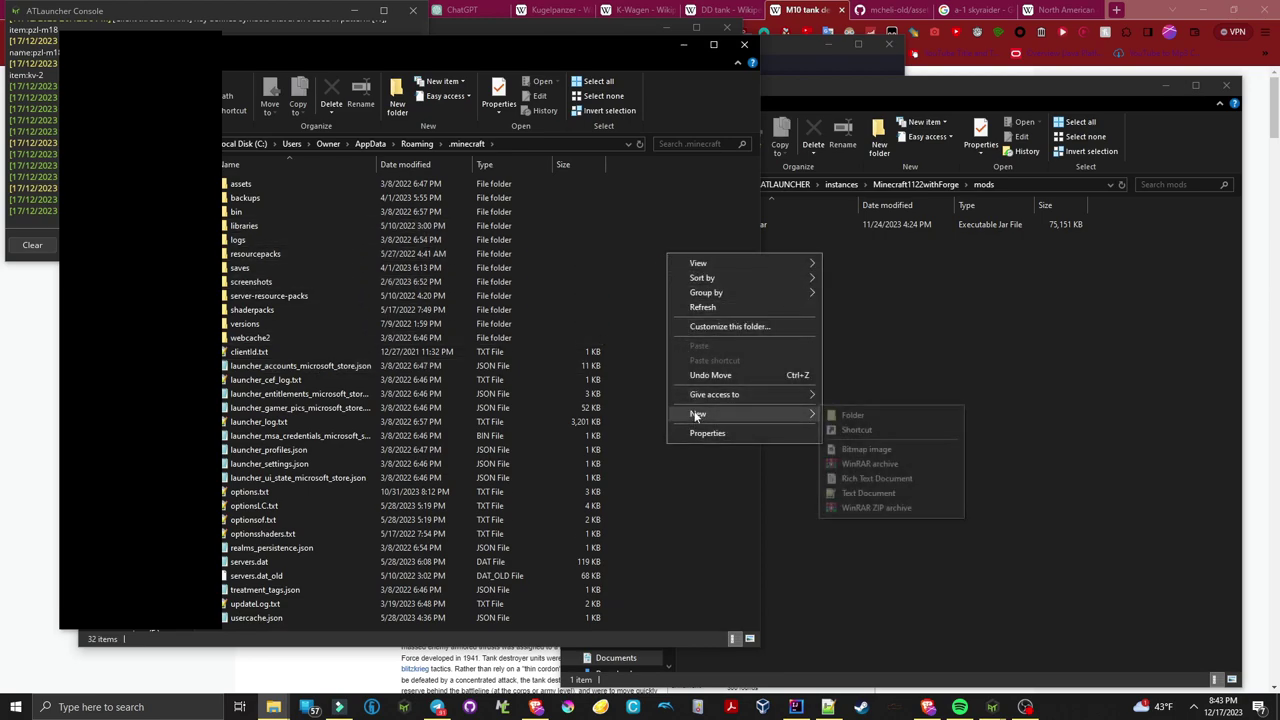
pyautogui.click(848, 415)
pyautogui.write('mods')
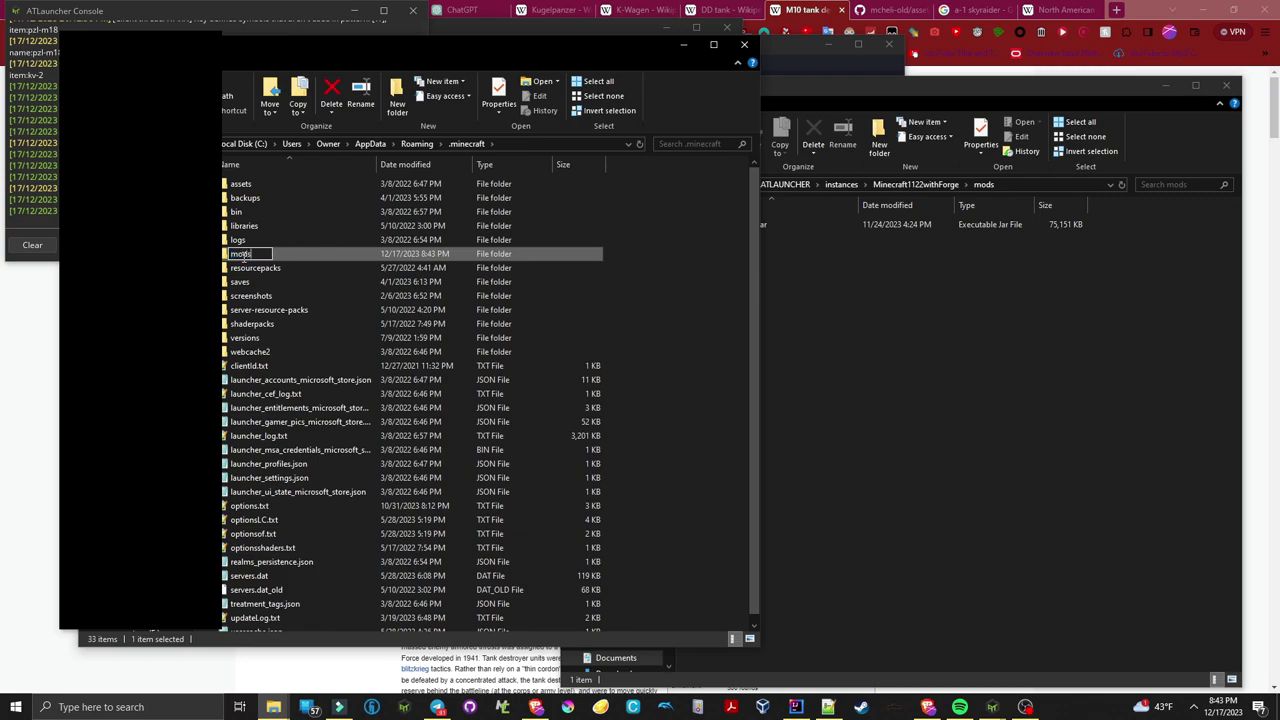
pyautogui.press('Return')
pyautogui.doubleClick(239, 256)
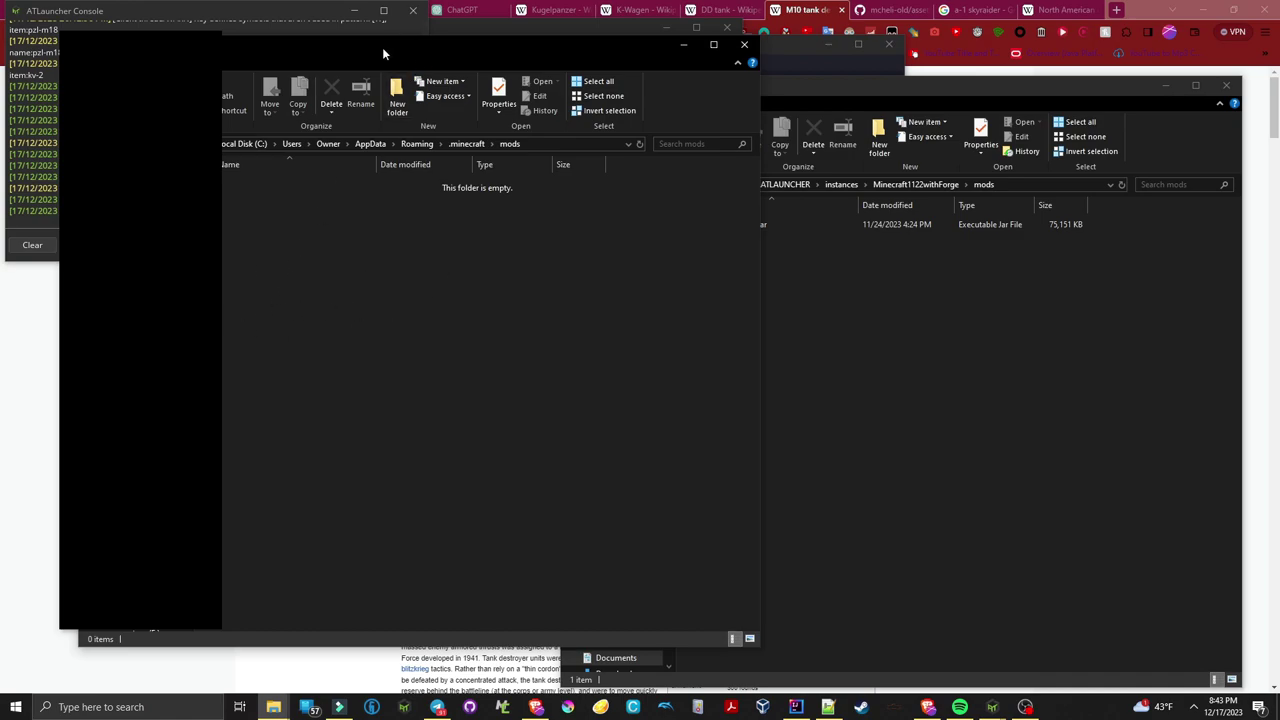
# - Move mcheli-1.1.3.jar from the instance mods folder into the .minecraft mods folder
pyautogui.moveTo(382, 47); pyautogui.dragTo(206, 64)
pyautogui.click(773, 230)
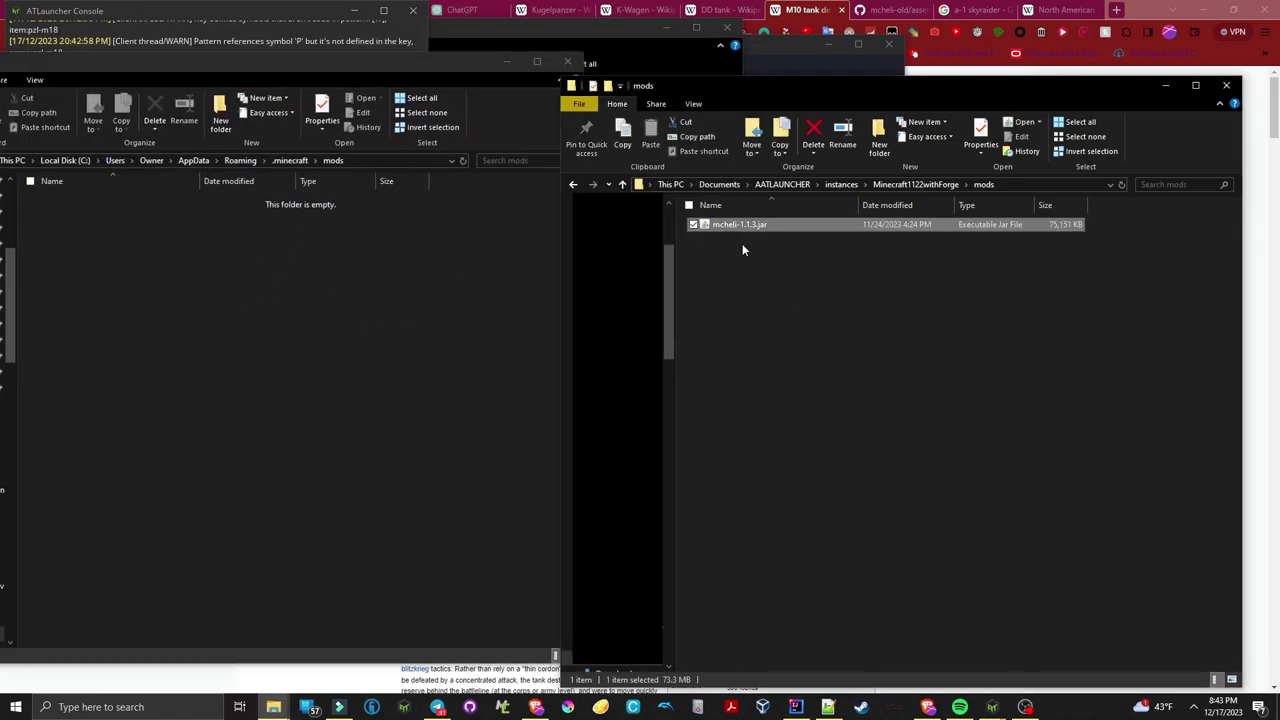
pyautogui.moveTo(745, 230); pyautogui.dragTo(187, 330)
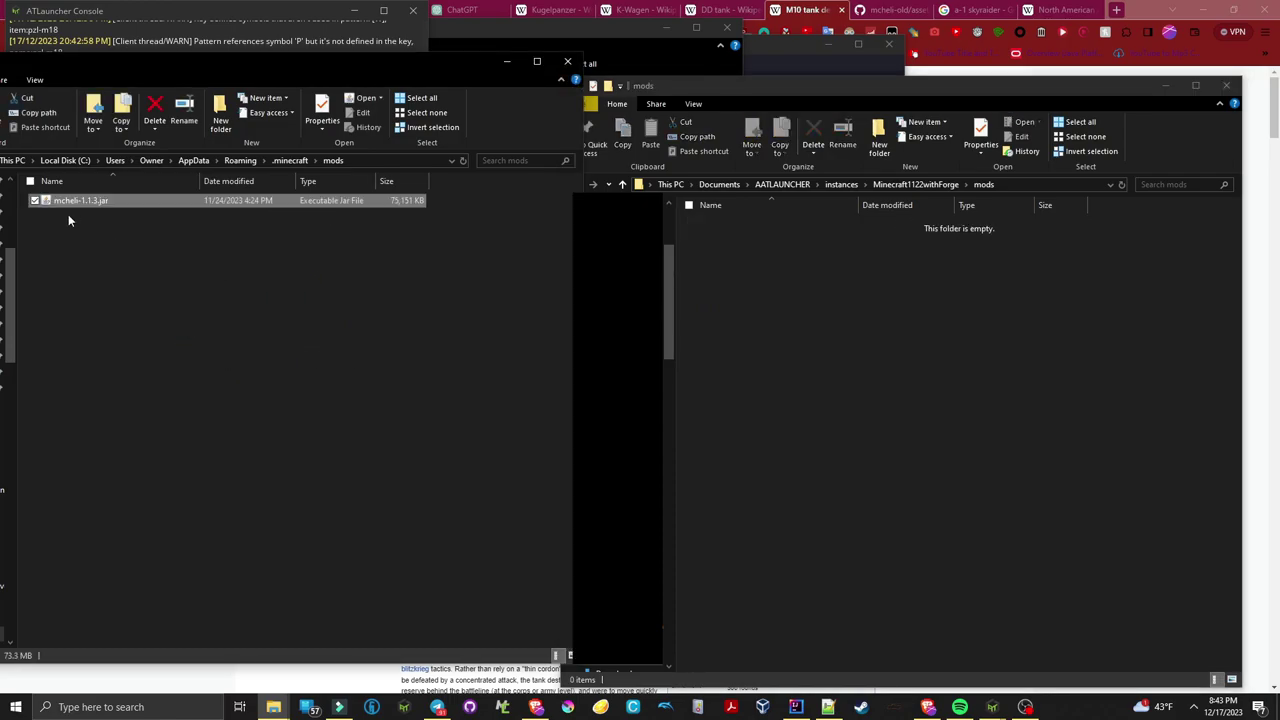